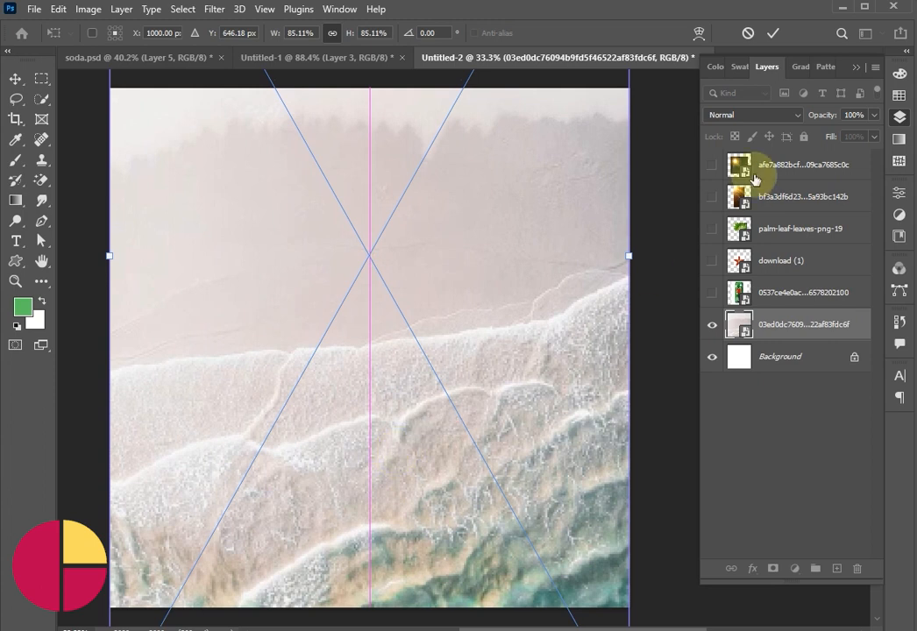
Step: Confirm the beach image's placement at 85.11% scale and reposition the soda can image slightly over it
left_click(772, 34)
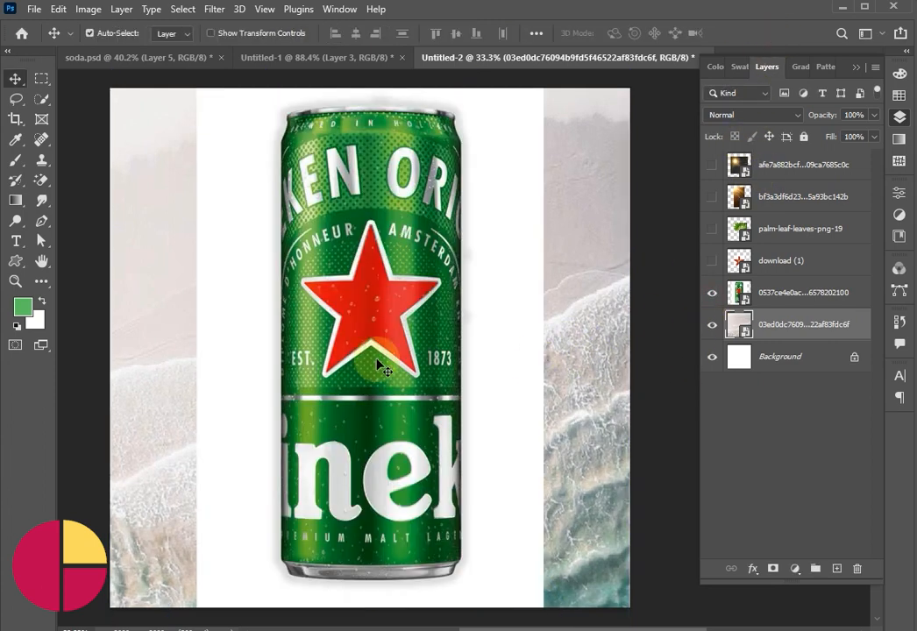
mouse_move(378, 365)
left_mouse_down()
mouse_move(374, 377)
mouse_move(365, 371)
left_mouse_up()
Step: Rasterize the can layer and remove its white background with the Remove Background quick action
right_click(859, 309)
left_click(727, 258)
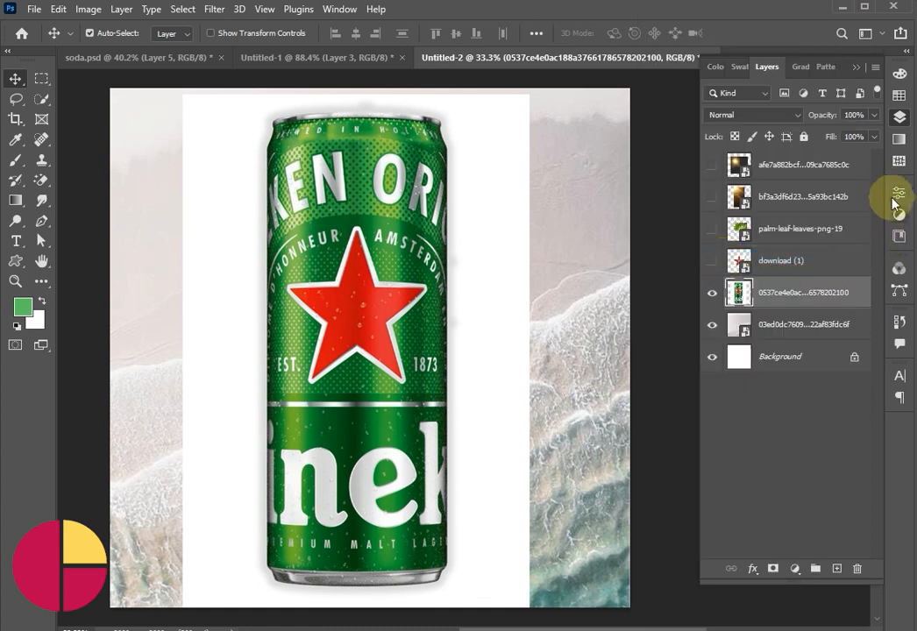
left_click(897, 195)
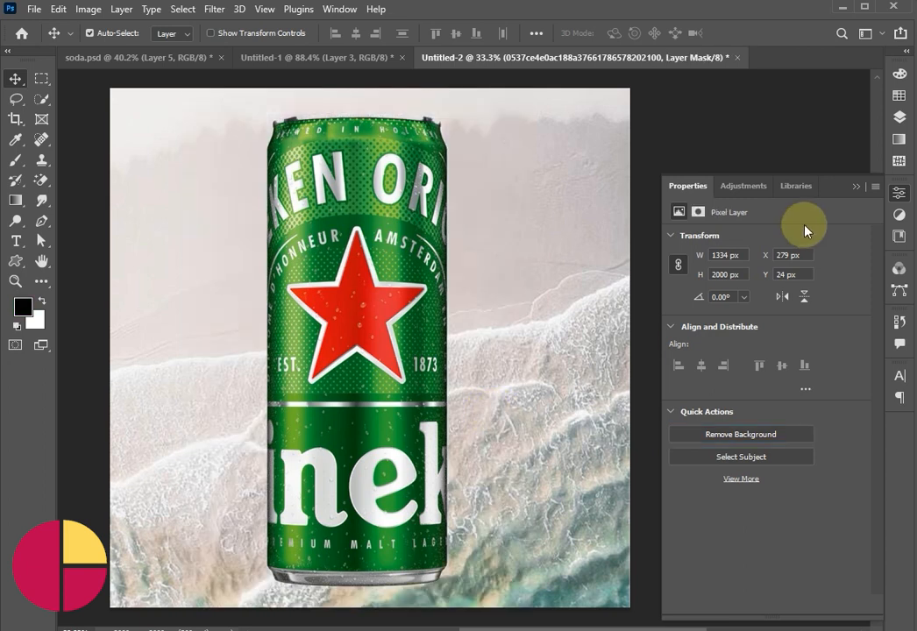
left_click(857, 187)
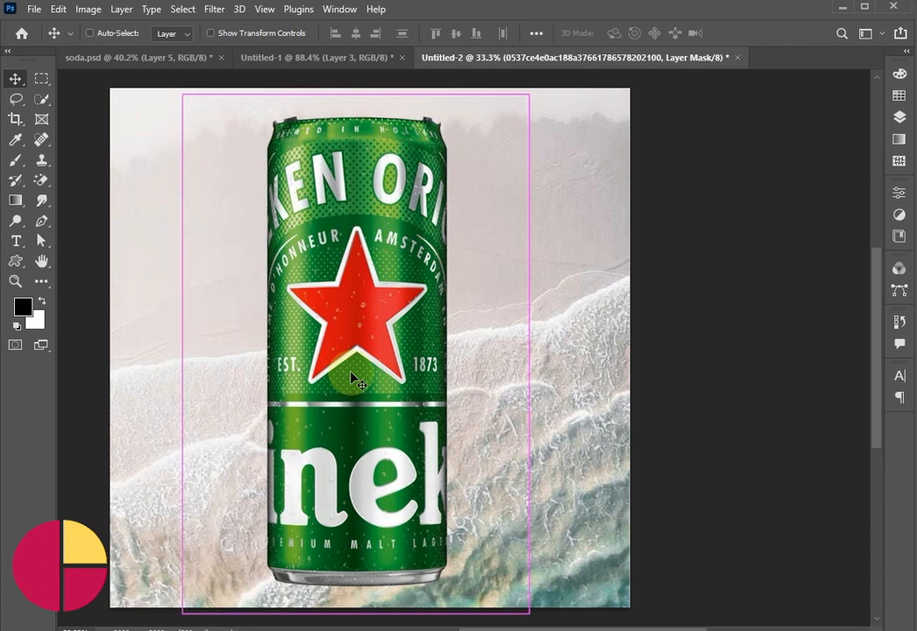
Step: Scale the can to 90.33%, rotate it 17°, and reposition it on the beach
key("ctrl+t")
left_click_drag(527, 356, 483, 428)
left_click_drag(332, 340, 352, 377)
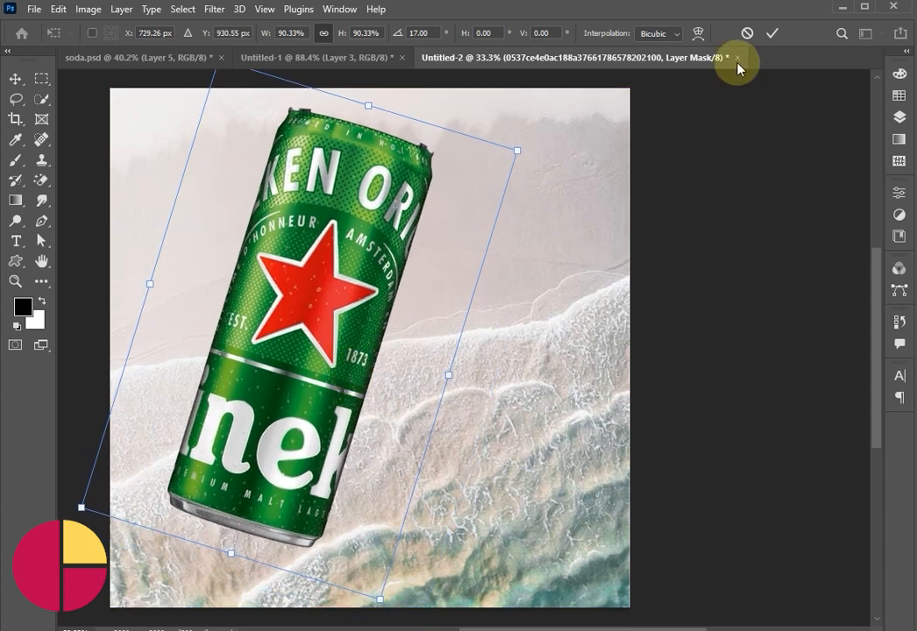
left_click(771, 33)
left_click_drag(358, 267, 354, 271)
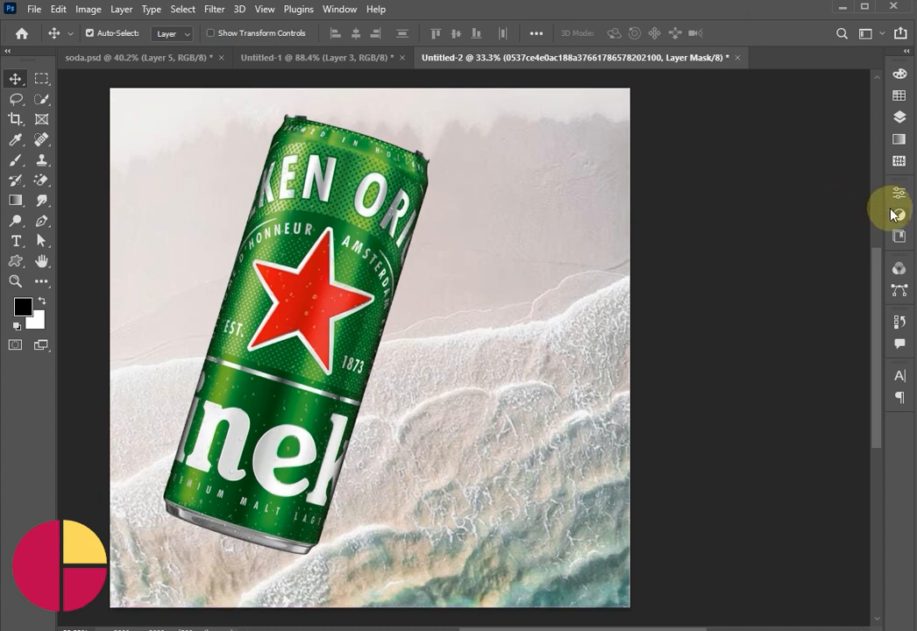
Step: Convert the masked can layer to a smart object
left_click(899, 119)
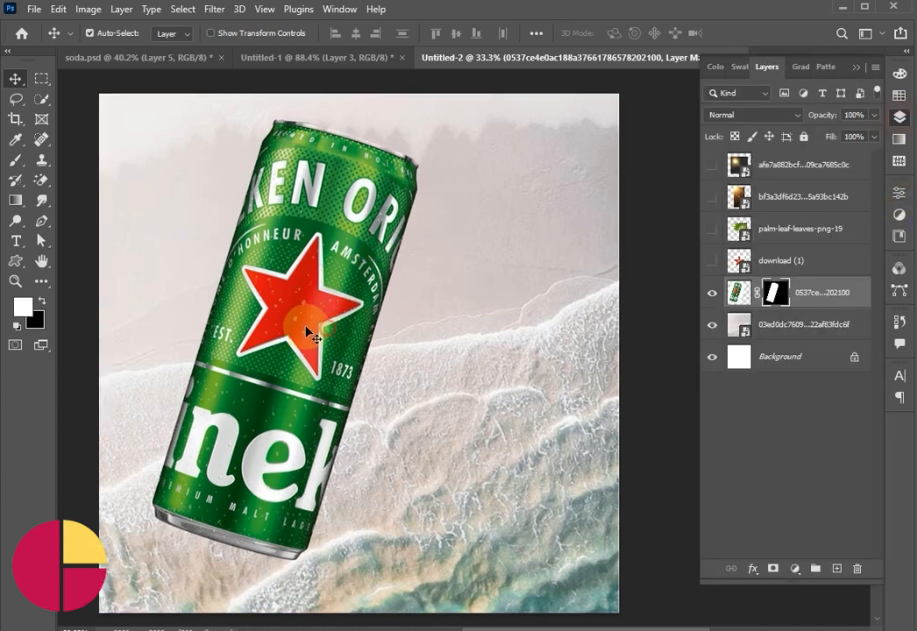
right_click(849, 295)
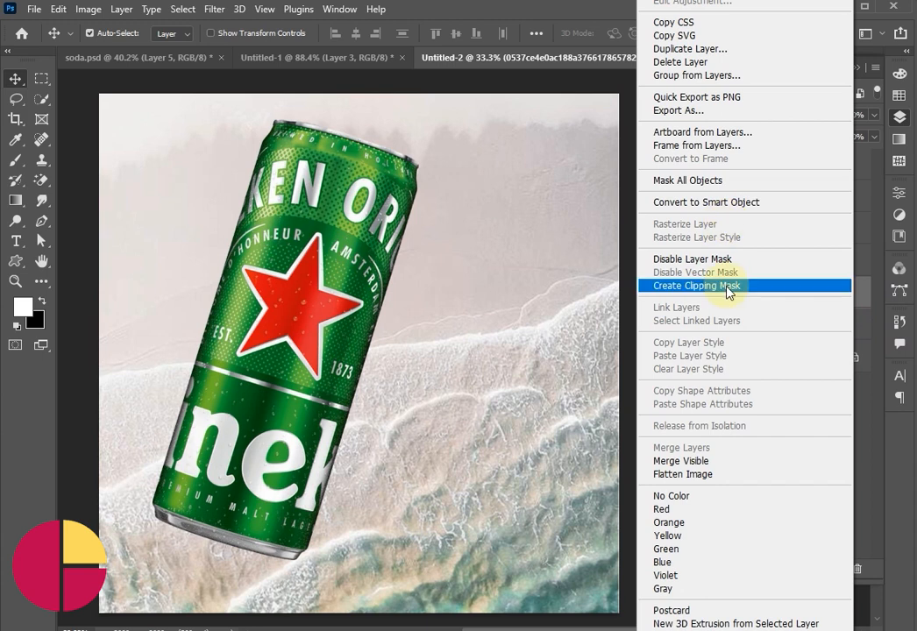
left_click(716, 202)
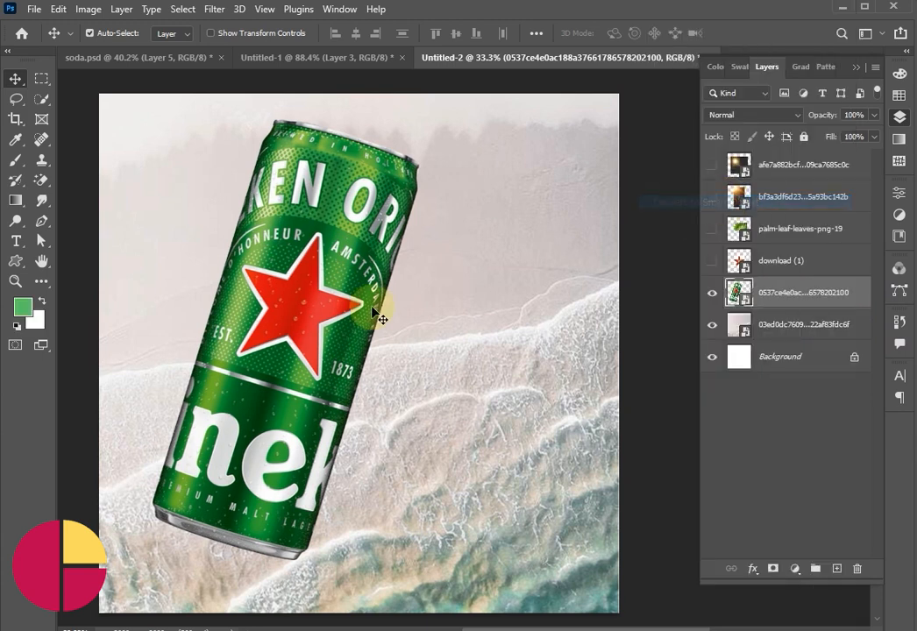
Step: Add a drop shadow to the can layer, cast toward the lower right at a distance of about 219 px
left_click(862, 296)
double_click(863, 298)
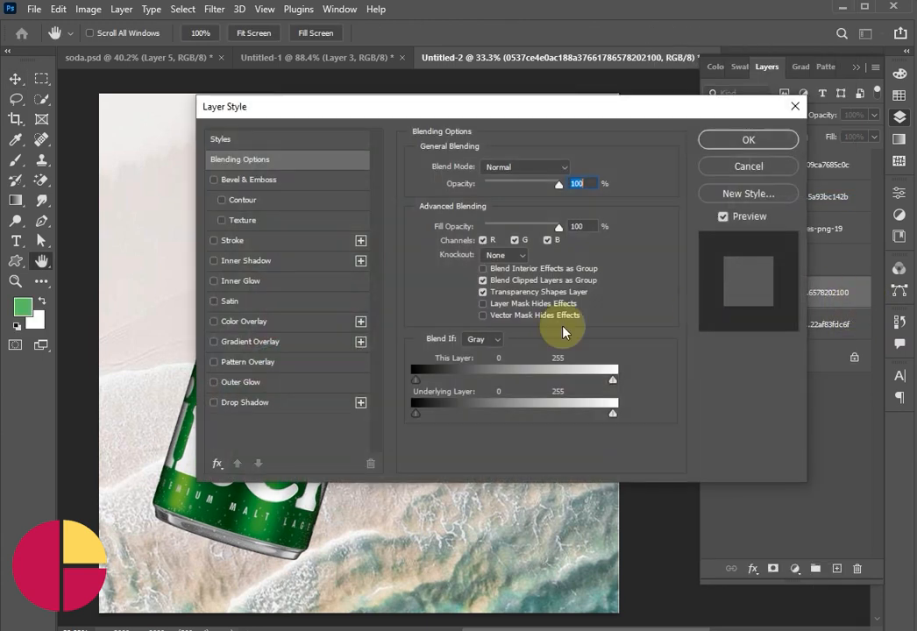
left_click(282, 404)
left_click_drag(254, 106, 565, 114)
left_click_drag(328, 395, 248, 555)
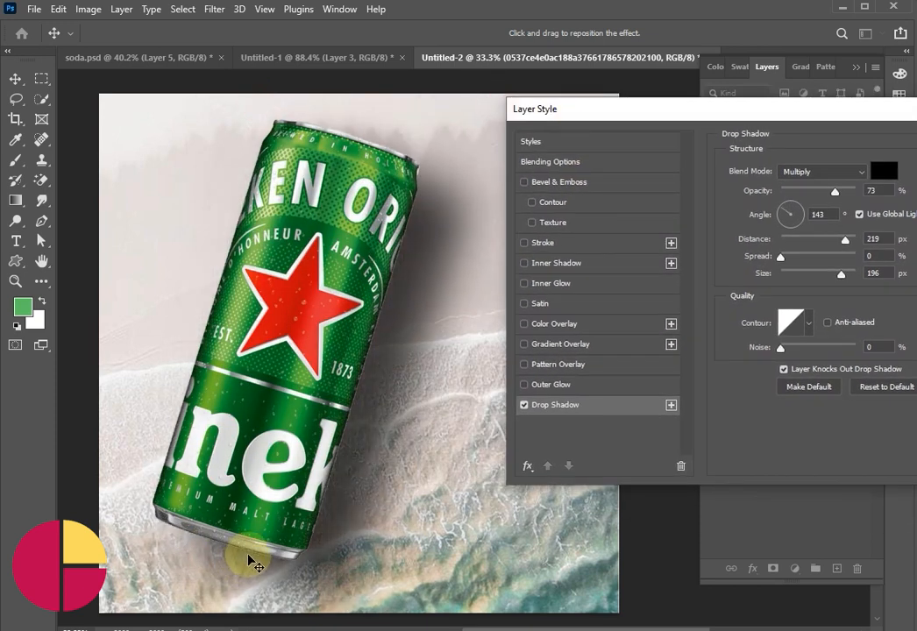
Step: Refine the can's drop shadow to size 144 px, spread 15% and distance 193 px, and apply it
left_click_drag(643, 123, 540, 81)
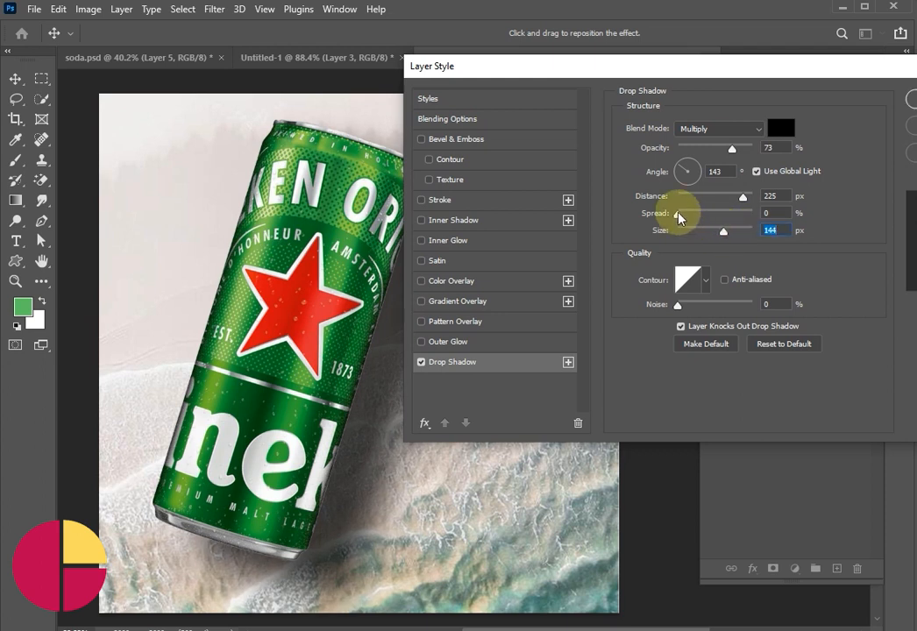
left_click_drag(677, 214, 693, 216)
left_click_drag(596, 69, 693, 92)
left_click_drag(381, 381, 380, 374)
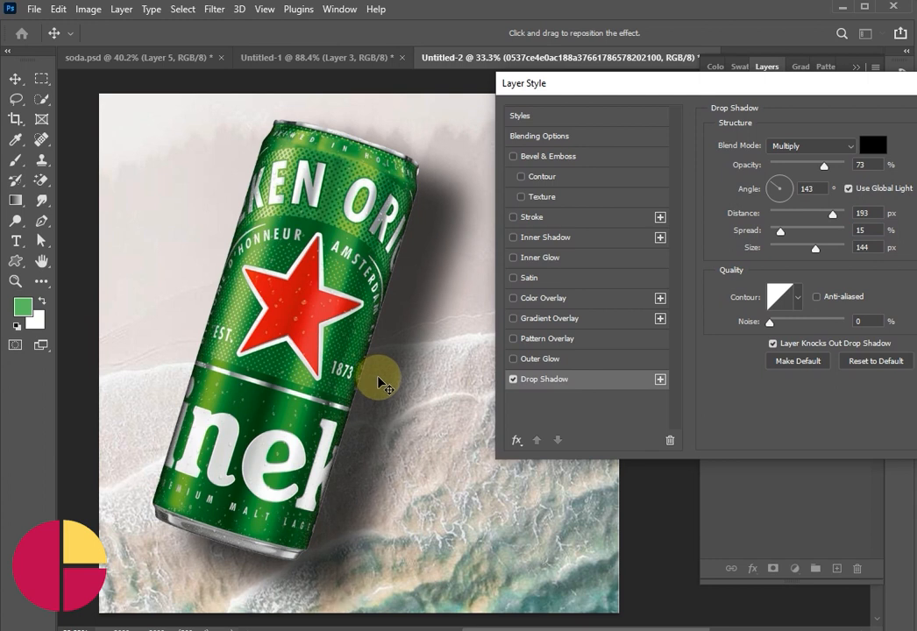
left_click_drag(614, 93, 353, 119)
left_click(761, 149)
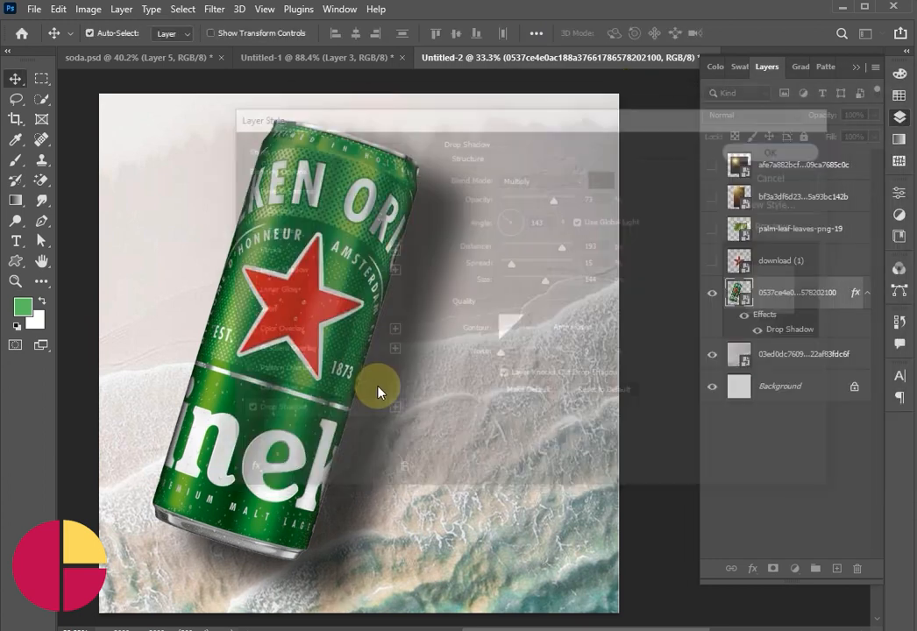
Step: Separate the can's drop shadow effect into its own layer
right_click(789, 331)
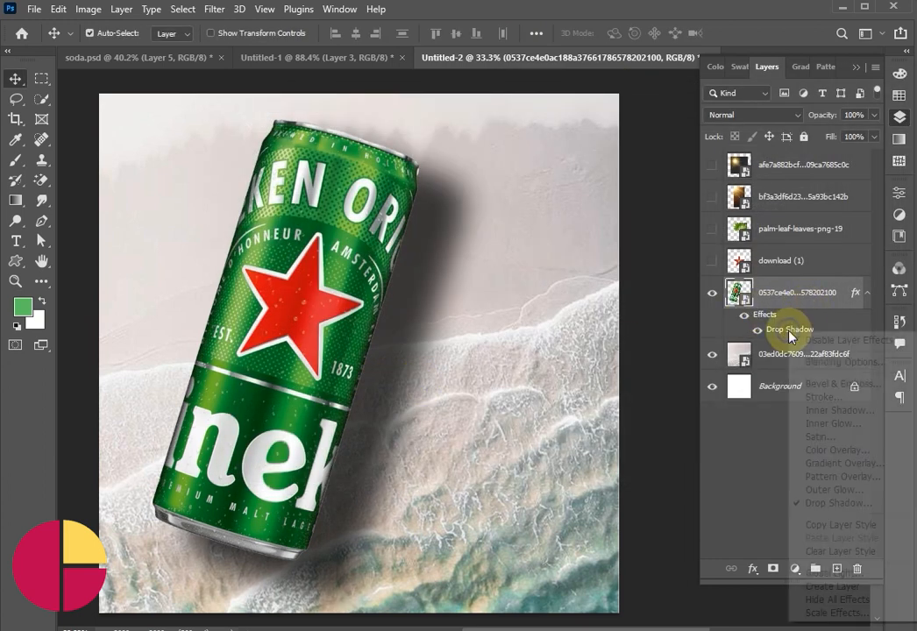
left_click(827, 588)
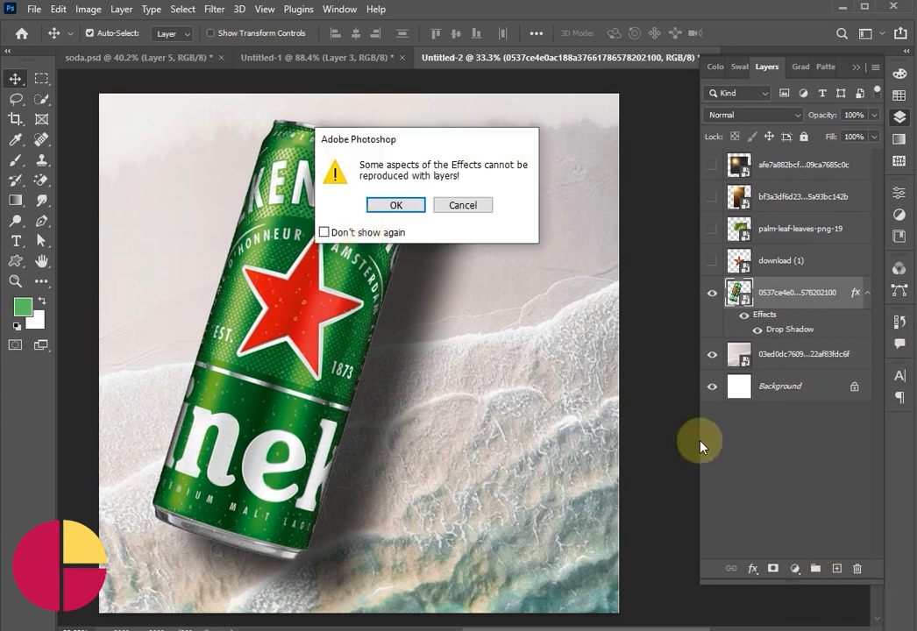
left_click(388, 206)
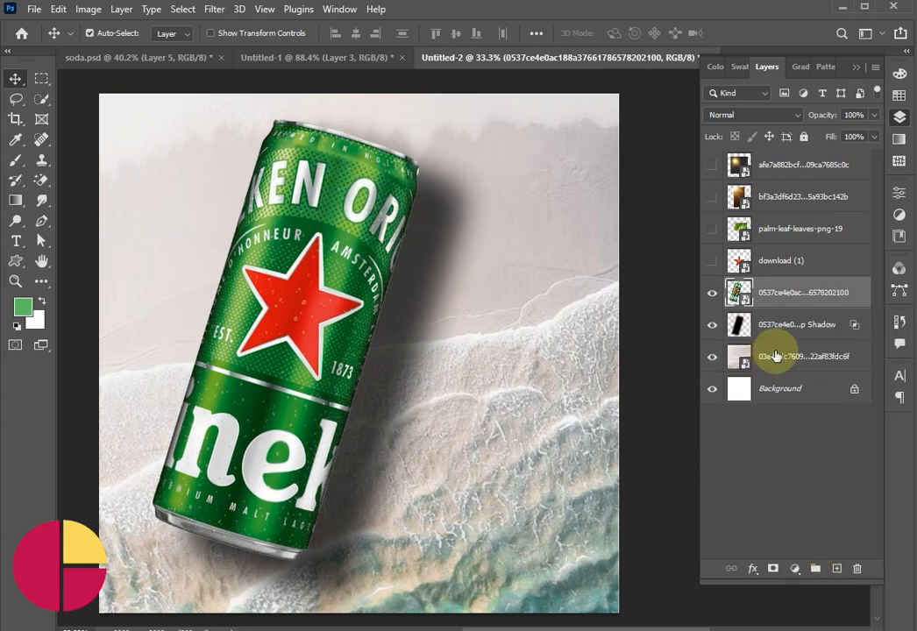
Step: Apply a Gaussian Blur with a radius of 44.3 pixels to the separated shadow layer
left_click(844, 334)
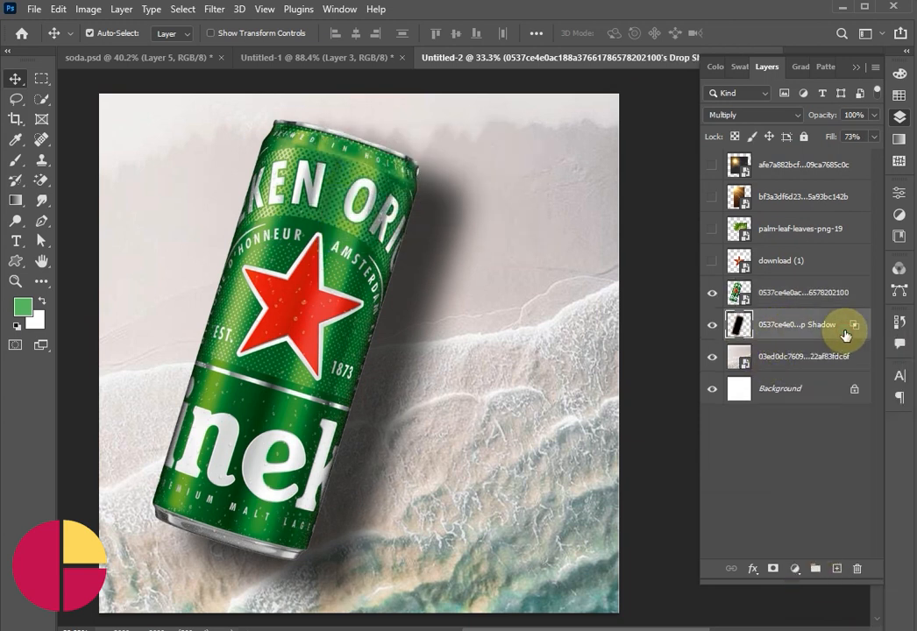
left_click(214, 16)
mouse_move(371, 209)
left_click(466, 267)
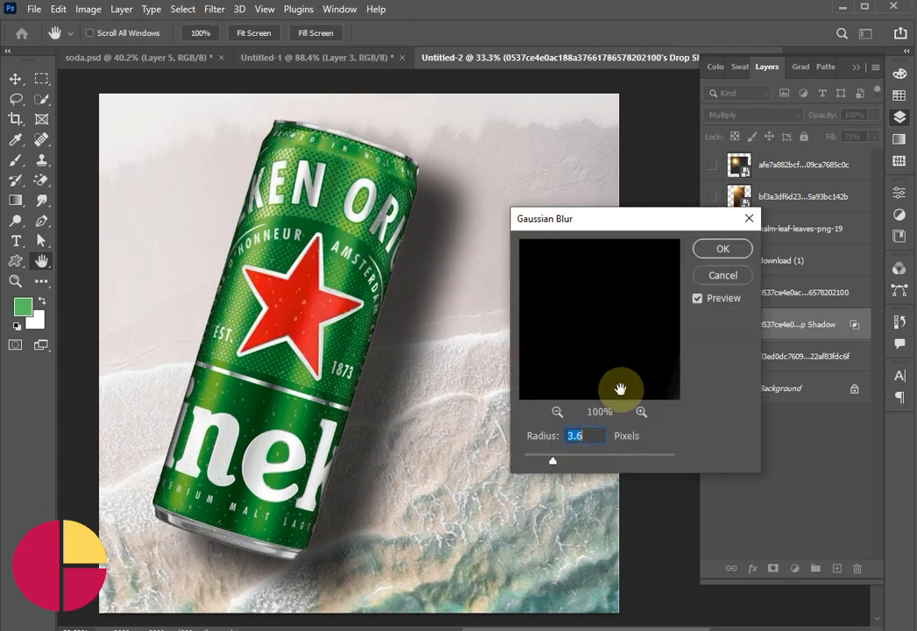
left_click_drag(552, 461, 604, 465)
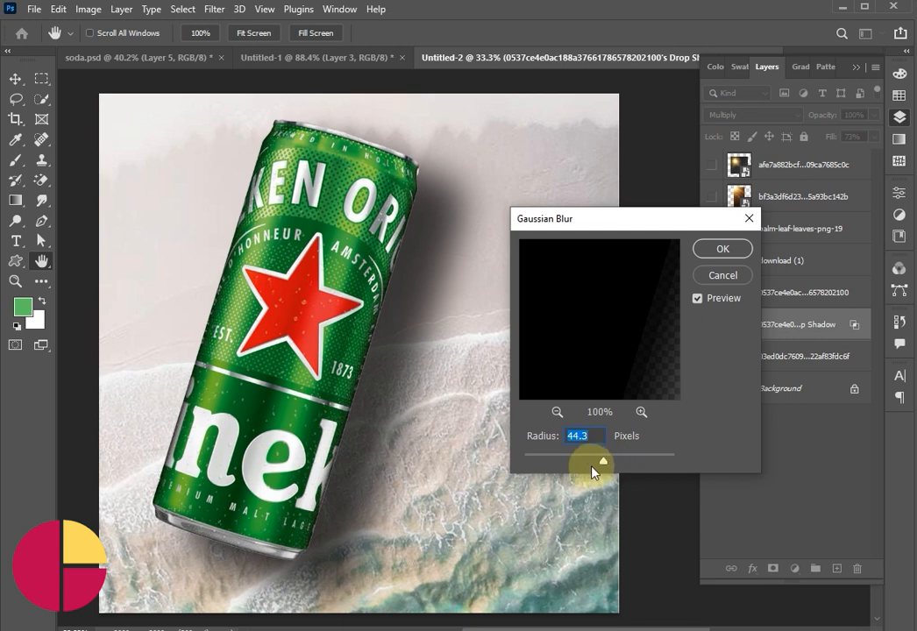
left_click(721, 253)
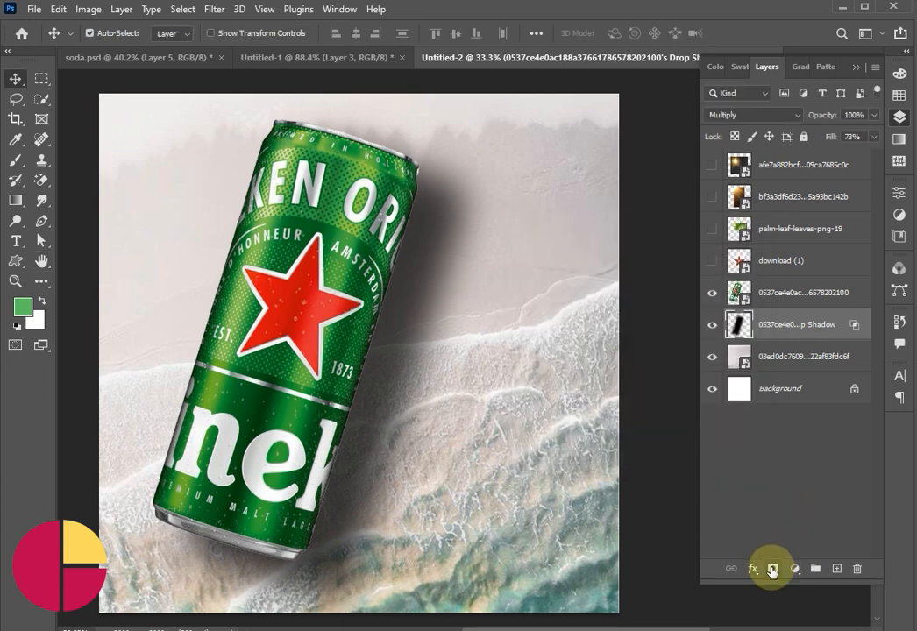
Step: Add a mask to the shadow layer and paint it black with a large soft brush to fade the shadow around the can's ends
left_click(772, 570)
left_click(16, 162)
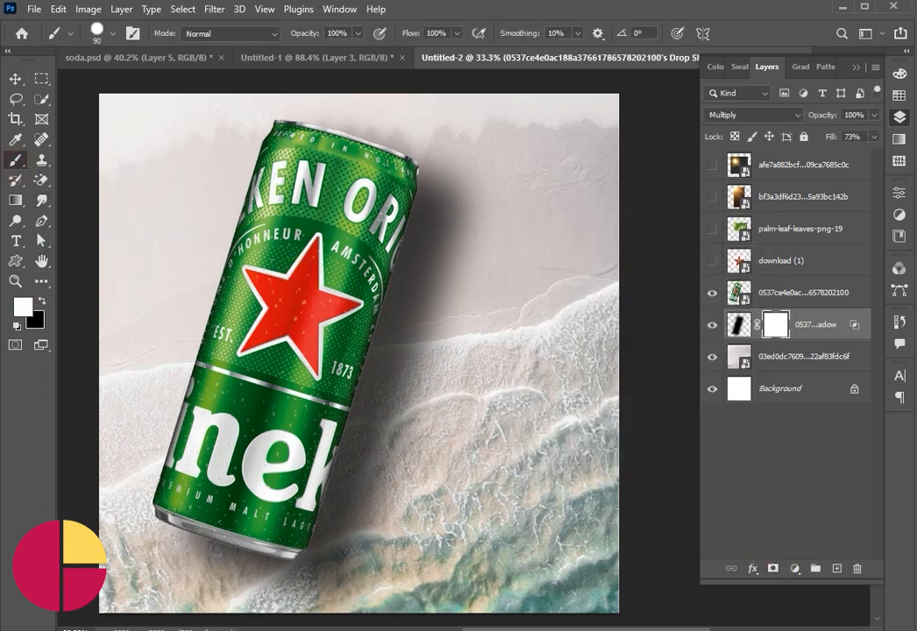
left_click(40, 302)
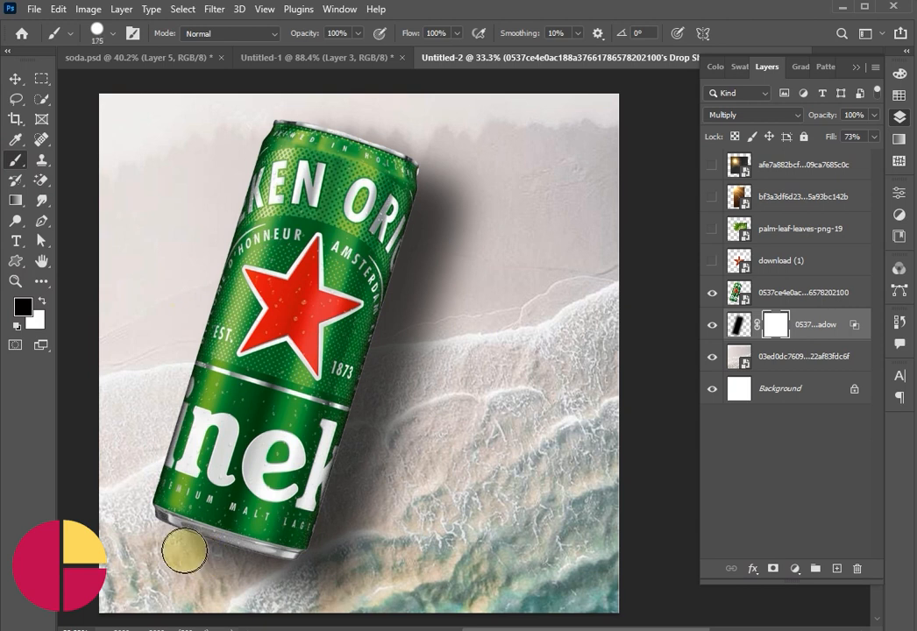
left_click(96, 33)
left_click(31, 178)
left_click(96, 35)
key("bracketright")
left_click_drag(174, 568, 188, 589)
key("bracketleft")
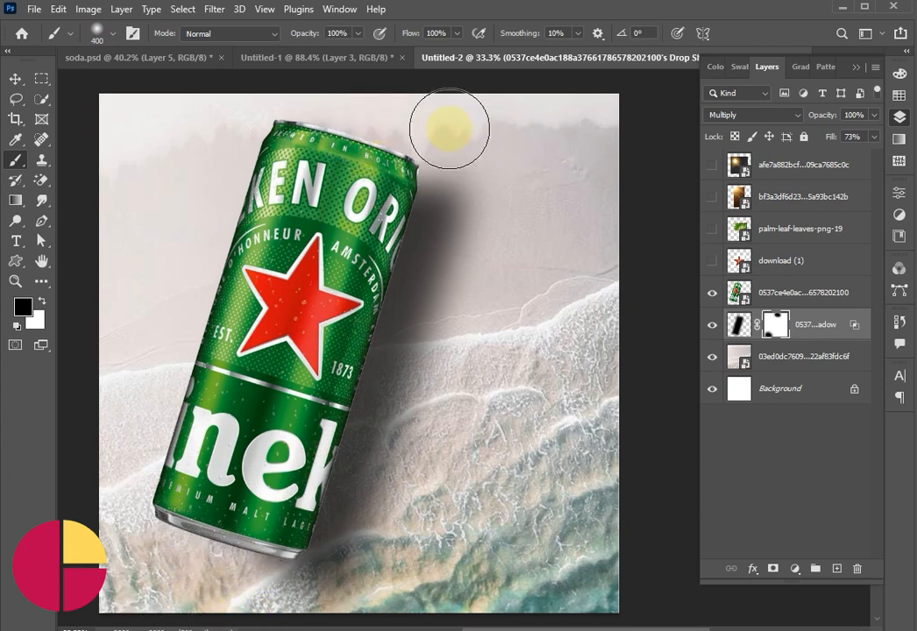
Step: Move the shadow slightly closer to the can and duplicate the shadow layer
left_click(15, 78)
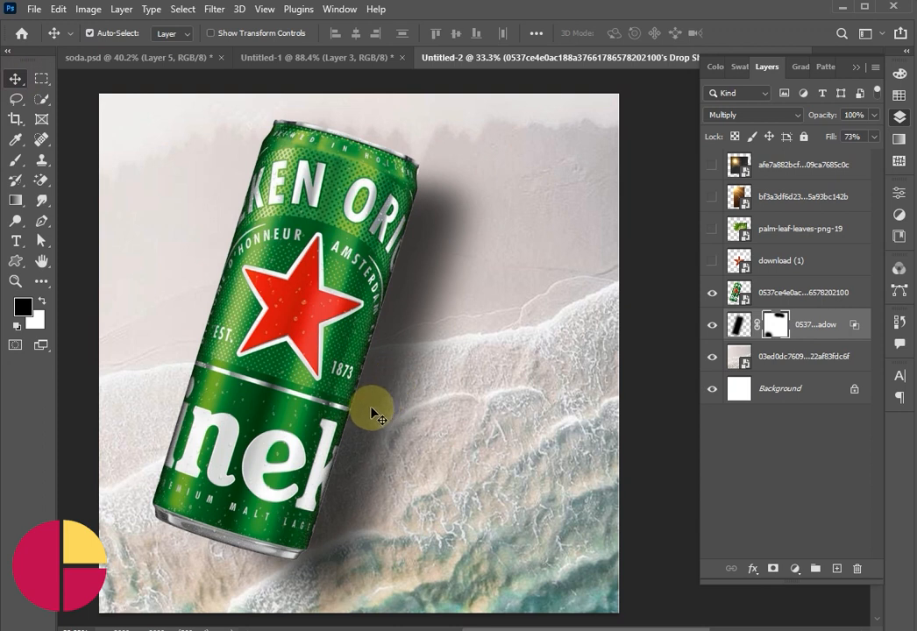
left_click_drag(371, 429, 366, 429)
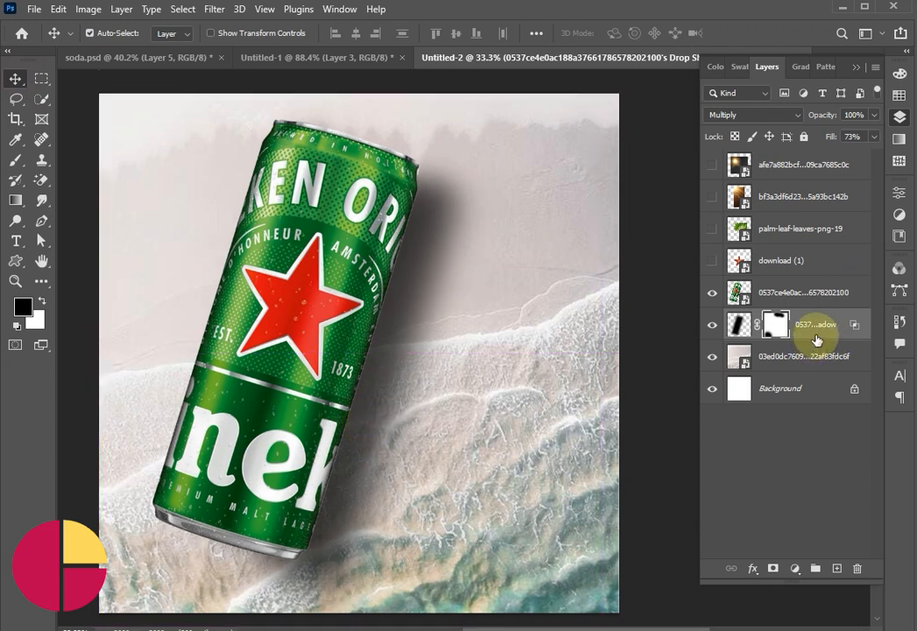
left_click_drag(818, 336, 837, 568)
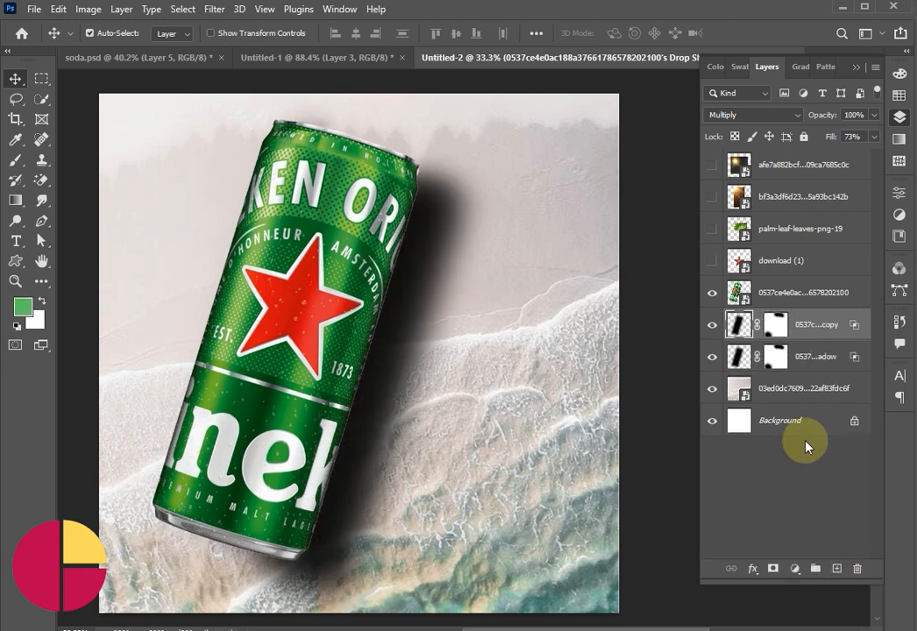
Step: Set the original shadow layer's blend mode to Vivid Light and its opacity to 34%
left_click(811, 360)
left_click(744, 116)
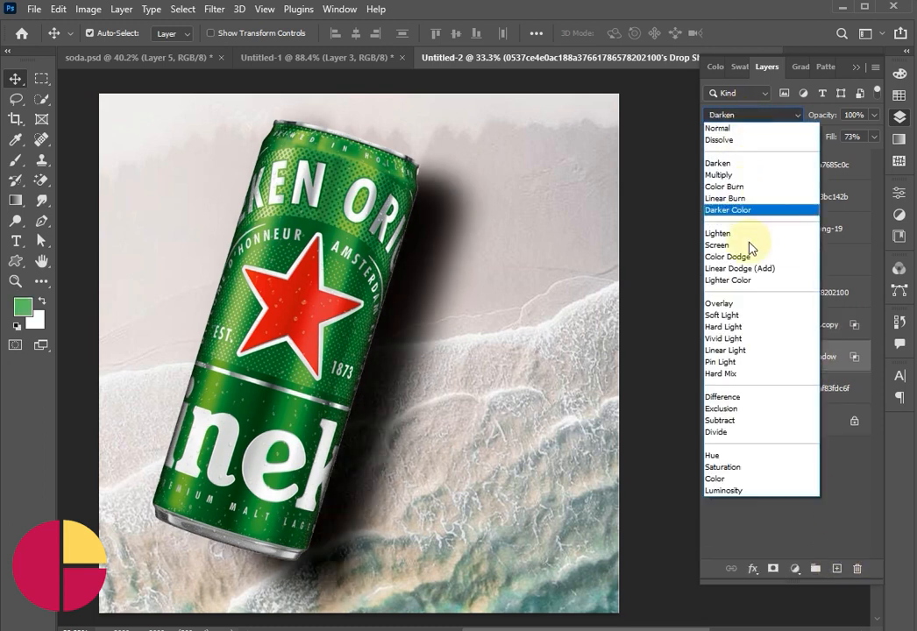
left_click(759, 338)
left_click(874, 115)
left_click_drag(874, 131, 829, 136)
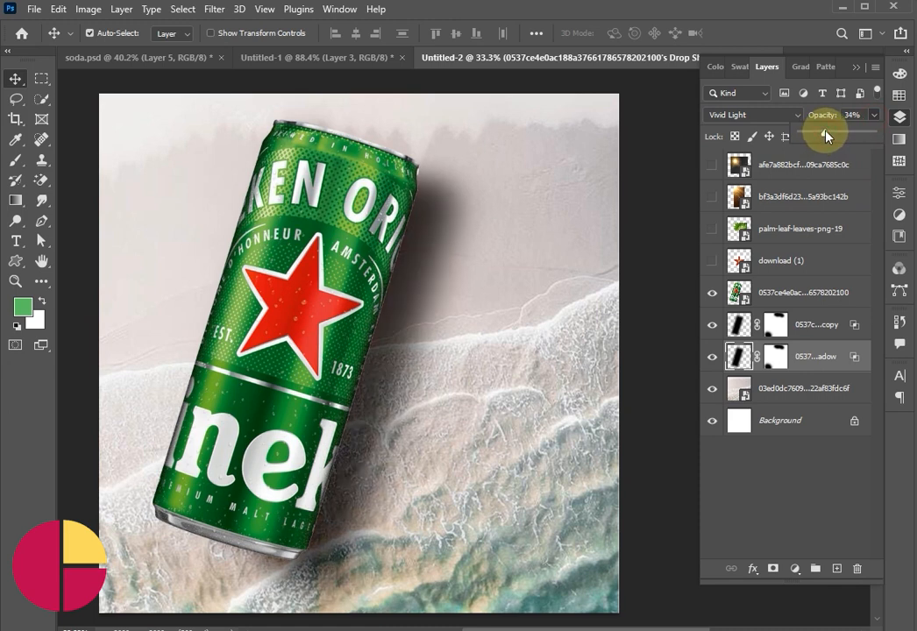
Step: Reduce the shadow copy layer's opacity to 80%
left_click(816, 325)
left_click(874, 115)
left_click_drag(845, 135, 861, 135)
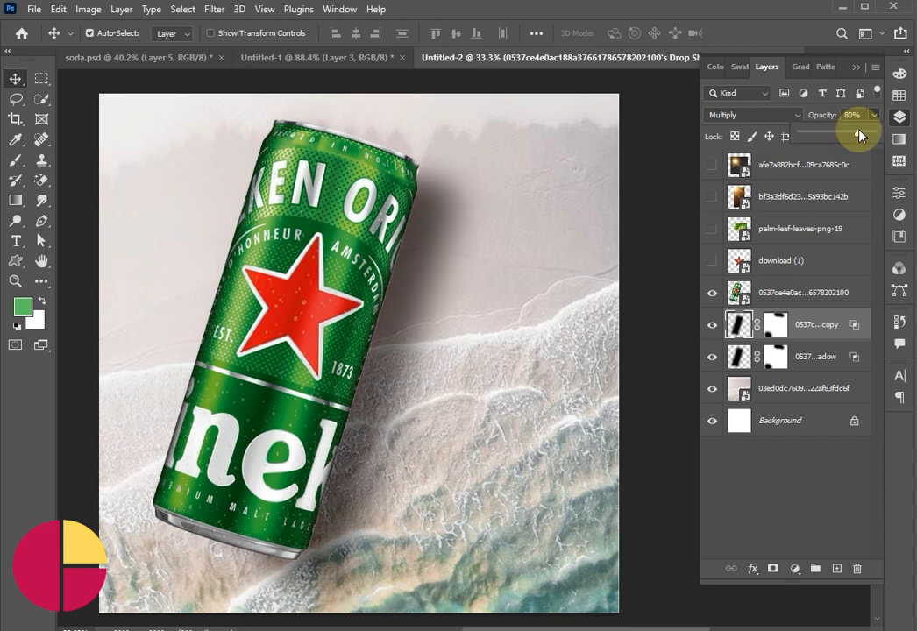
Step: Set the original shadow layer's opacity to 72% and the shadow copy's opacity to 59%
left_click(815, 359)
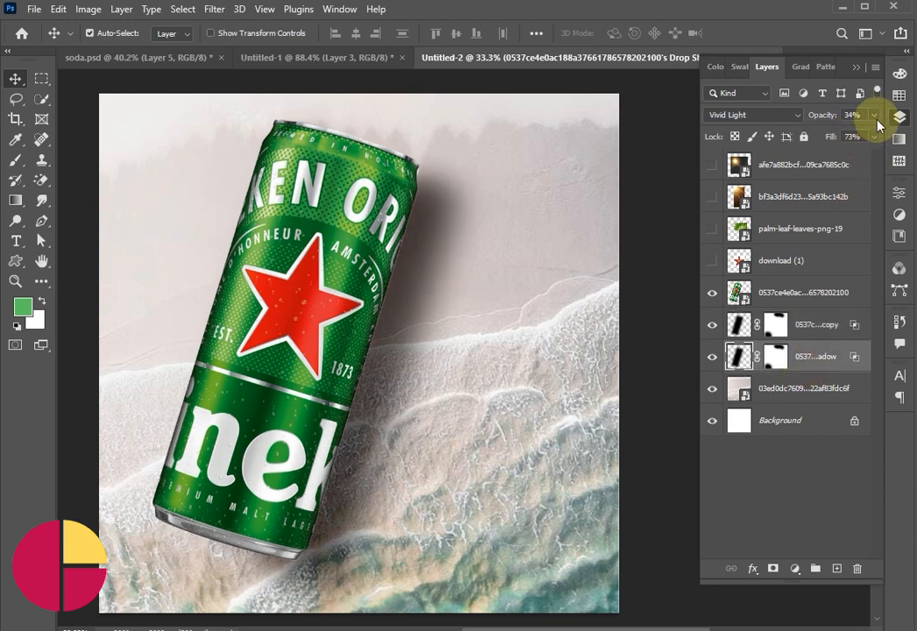
left_click(842, 134)
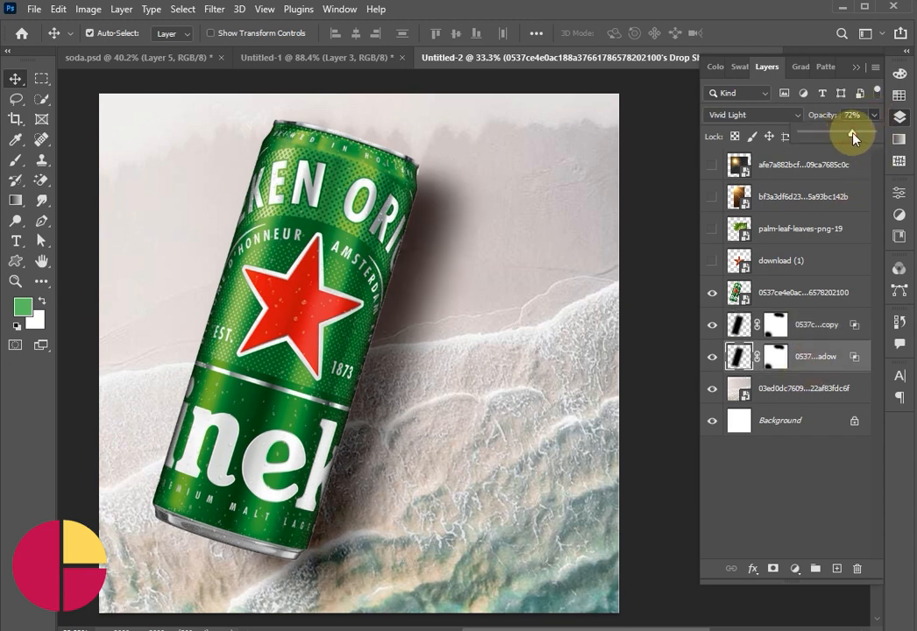
left_click(855, 329)
left_click(843, 133)
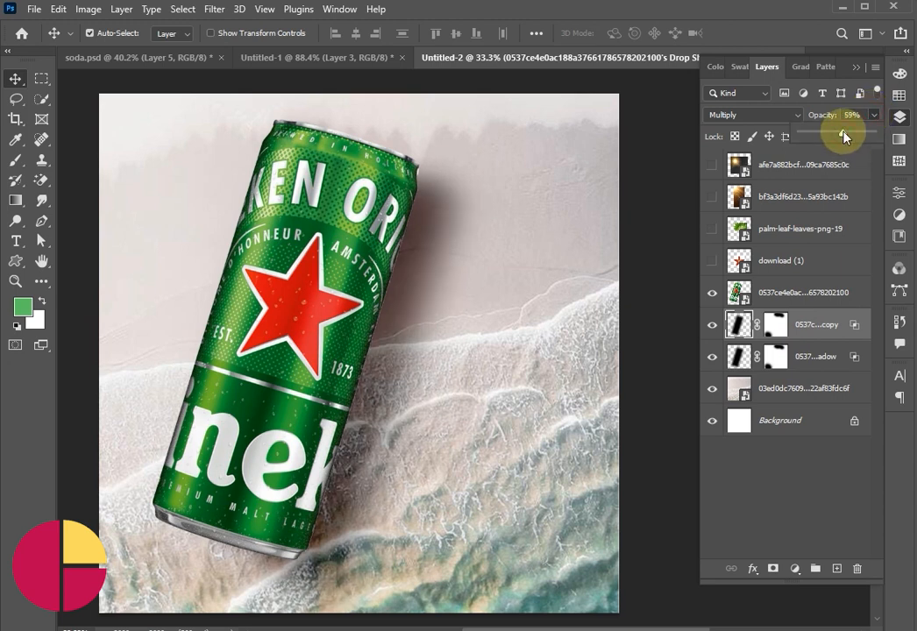
left_click(755, 499)
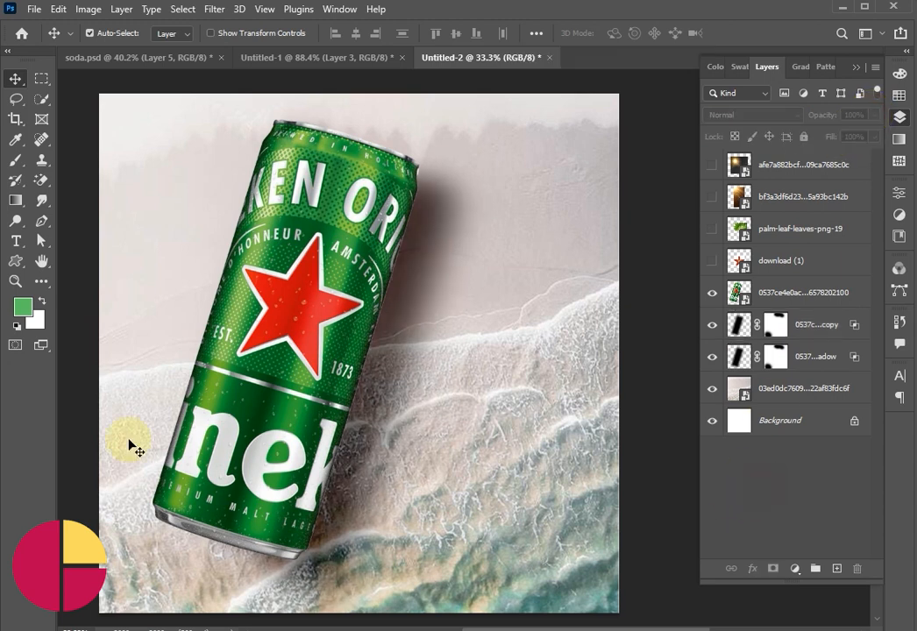
Step: Set the shadow copy layer's opacity to 75%
left_click(814, 363)
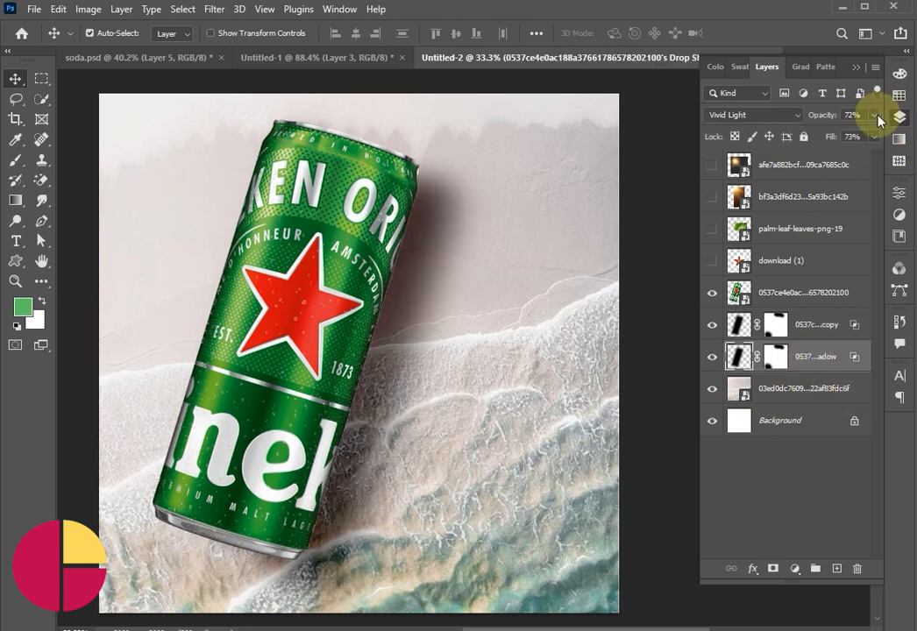
left_click(819, 324)
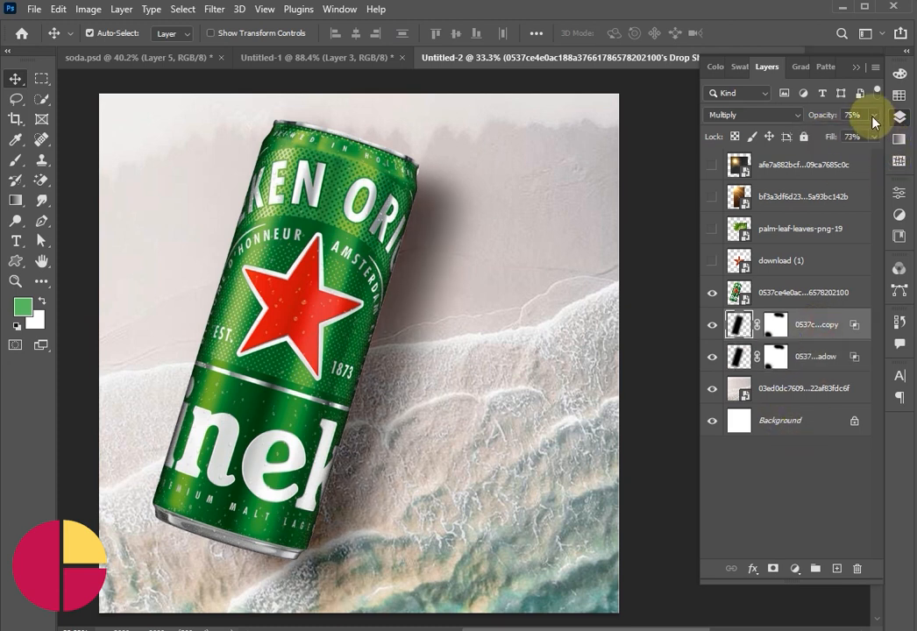
left_click(778, 502)
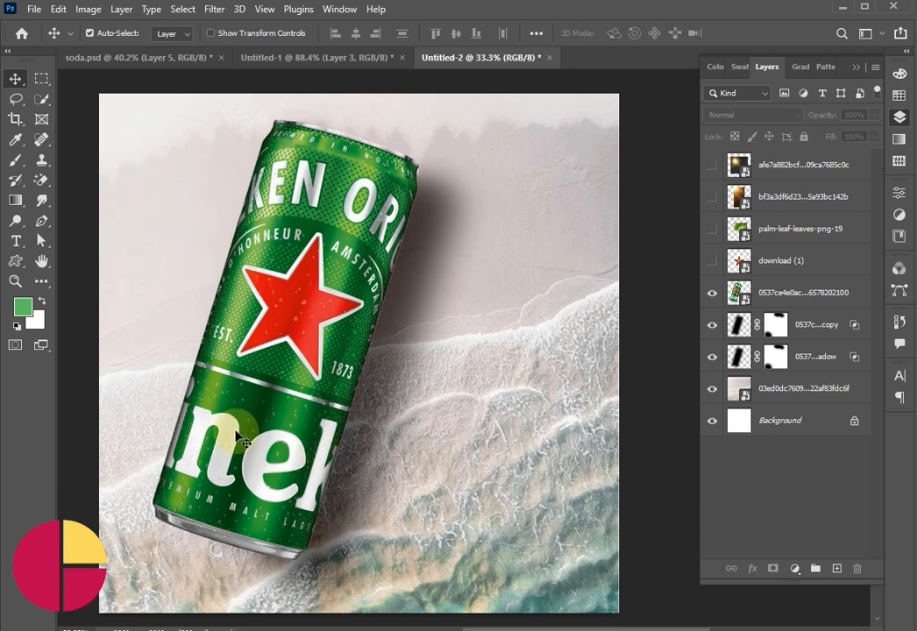
Step: Add a new layer above the can, clip it to the can, and ready the Brush tool with black as the foreground colour
left_click(786, 307)
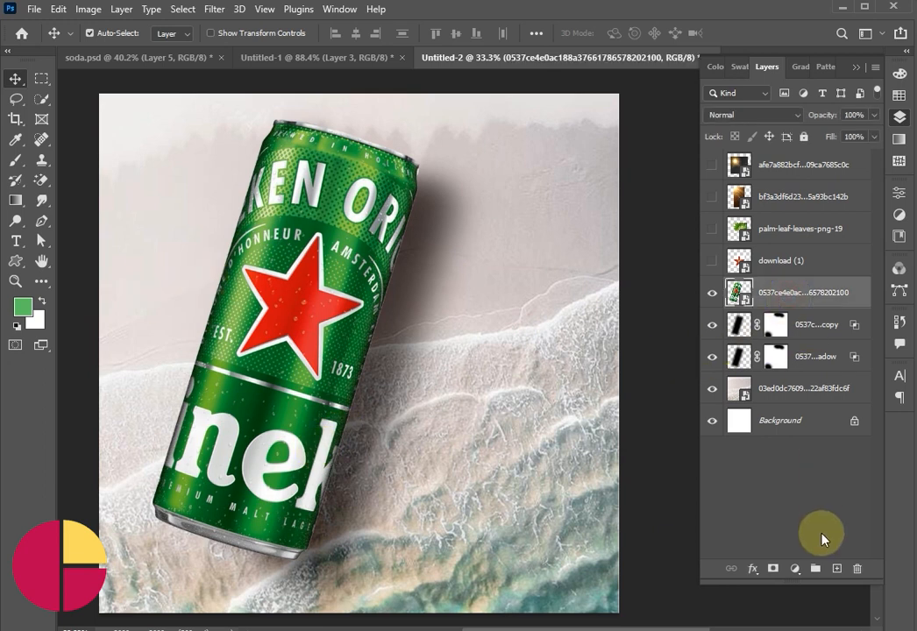
left_click(834, 570)
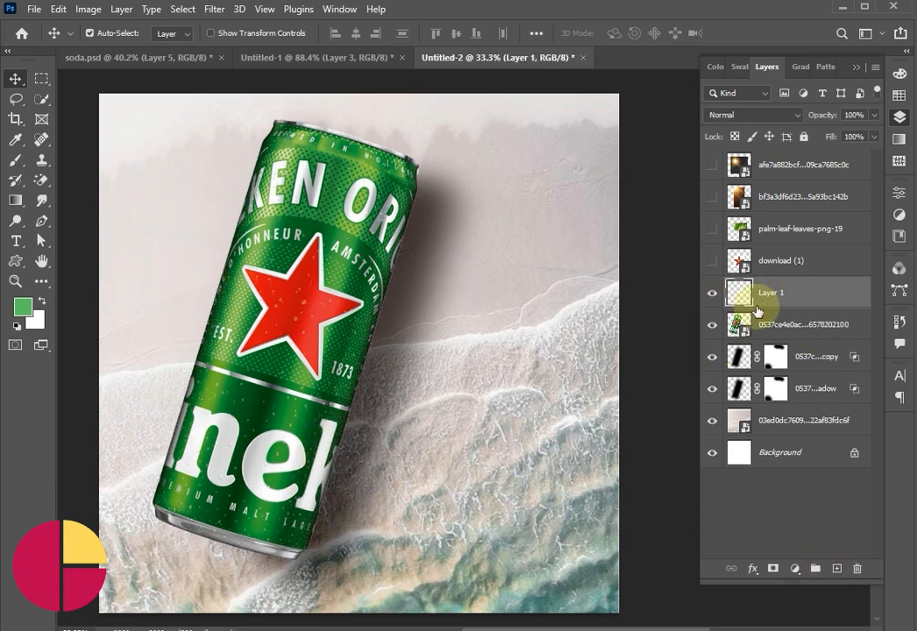
left_click(19, 162)
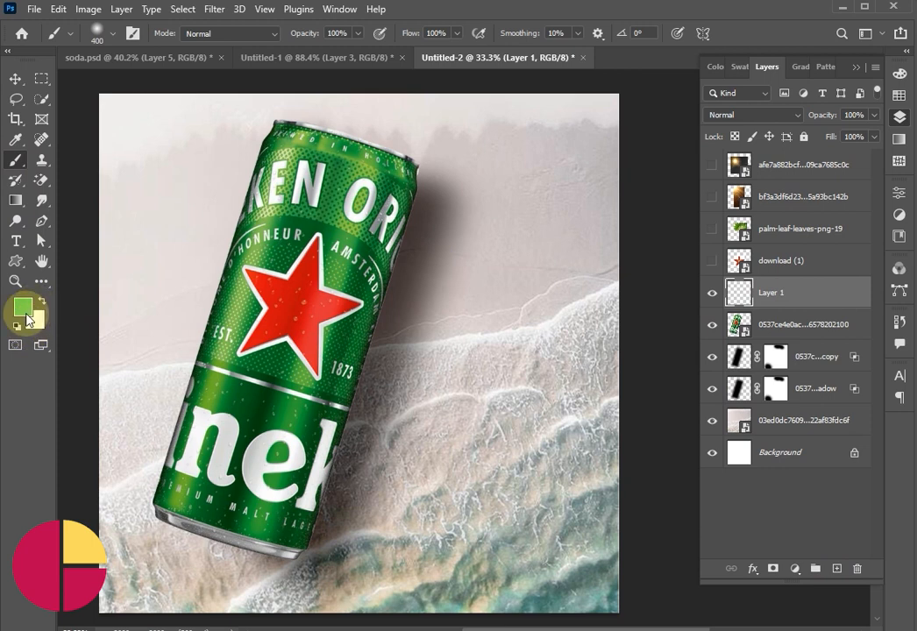
key("d")
key("bracketleft")
key("bracketleft")
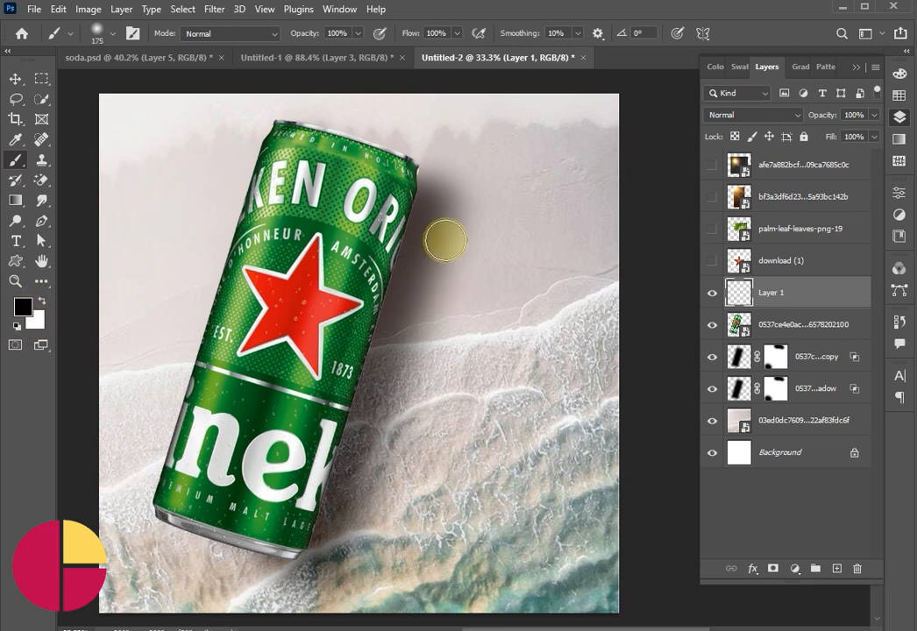
key("ctrl+alt+g")
Step: Shade the can's right side in black on the clipped layer with a soft 900 px brush
key("bracketright")
key("bracketright")
key("bracketright")
key("bracketright")
key("bracketright")
key("bracketright")
key("bracketright")
key("bracketright")
key("bracketright")
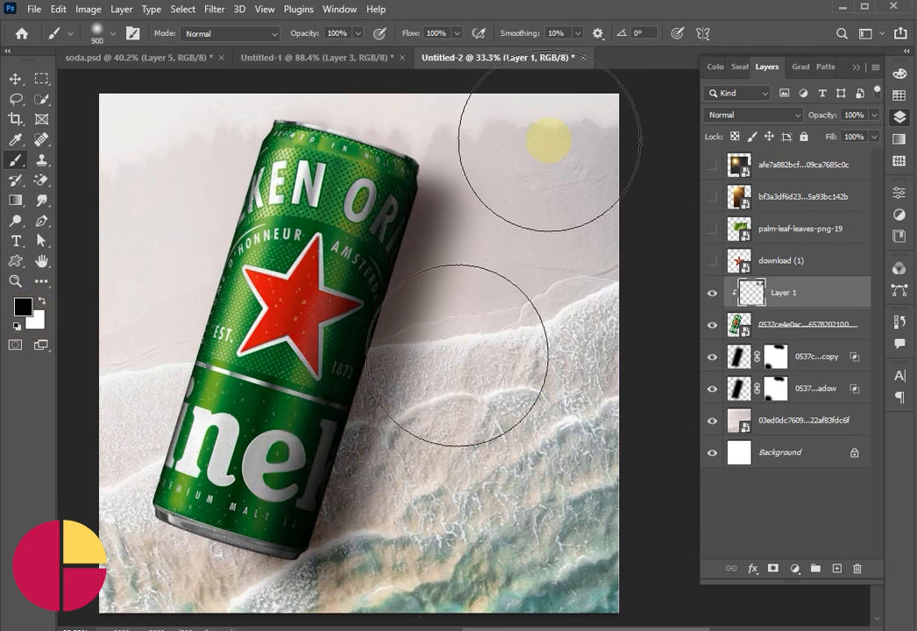
Step: Set the black shading layer's blend mode to Soft Light and its opacity to 67%
left_click(750, 115)
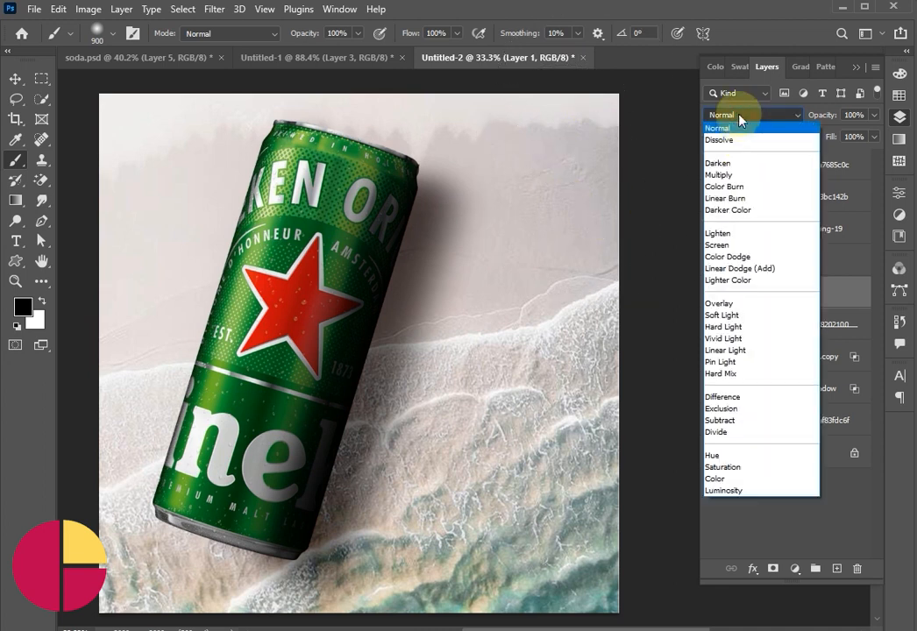
left_click(749, 315)
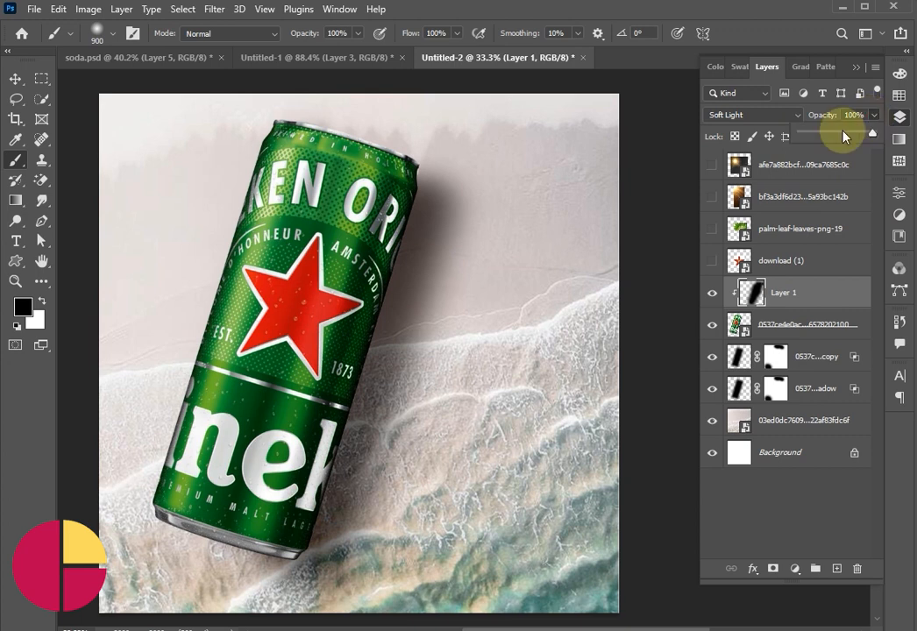
left_click_drag(849, 134, 843, 134)
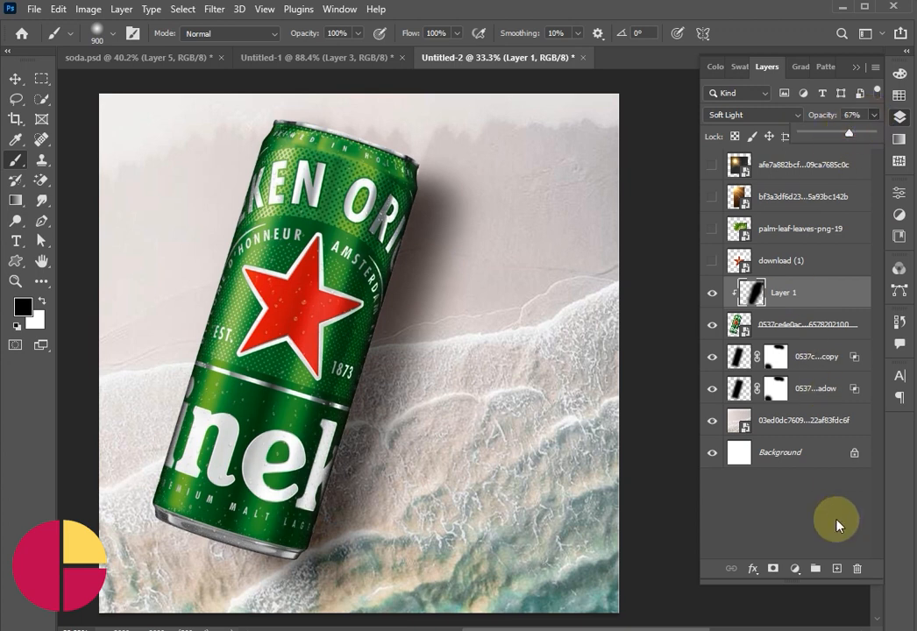
Step: Add a second new layer above the shading layer and clip it to the can
left_click(836, 566)
right_click(756, 293)
left_click(742, 286)
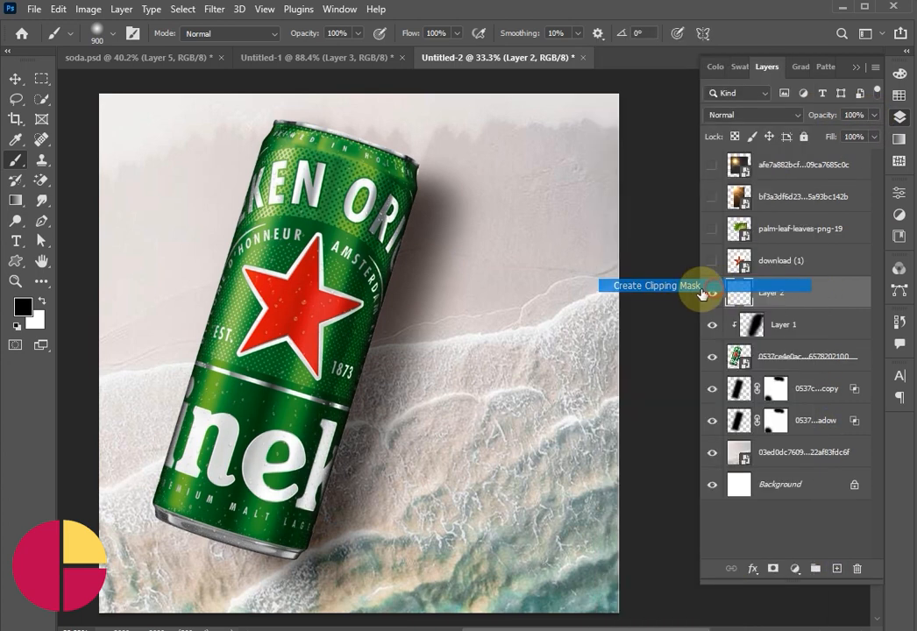
Step: Paint the can's left edge with light green sampled from the can and set the layer's blend mode to Screen
key("i")
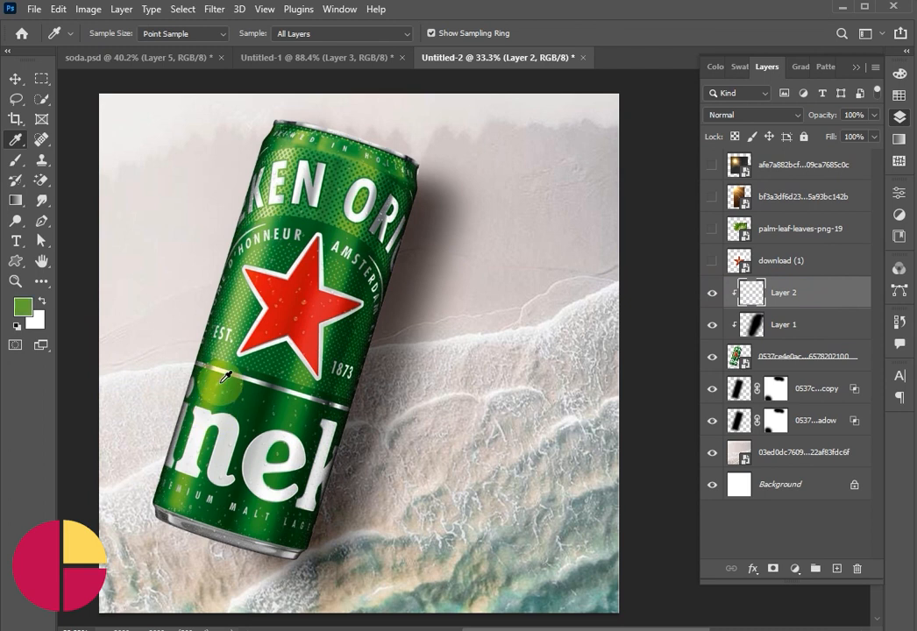
key("b")
left_click_drag(200, 138, 61, 434)
left_click_drag(123, 312, 72, 517)
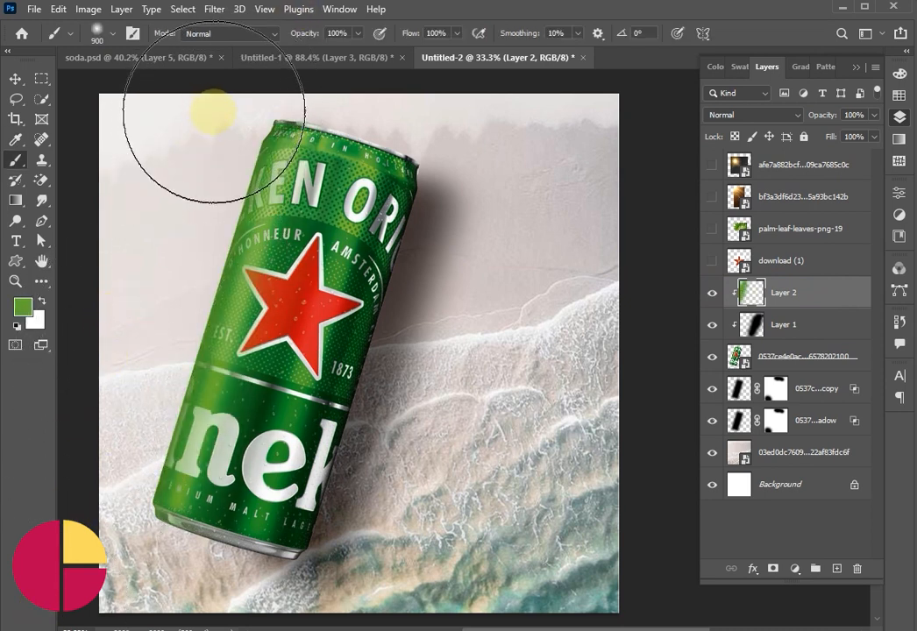
left_click(721, 115)
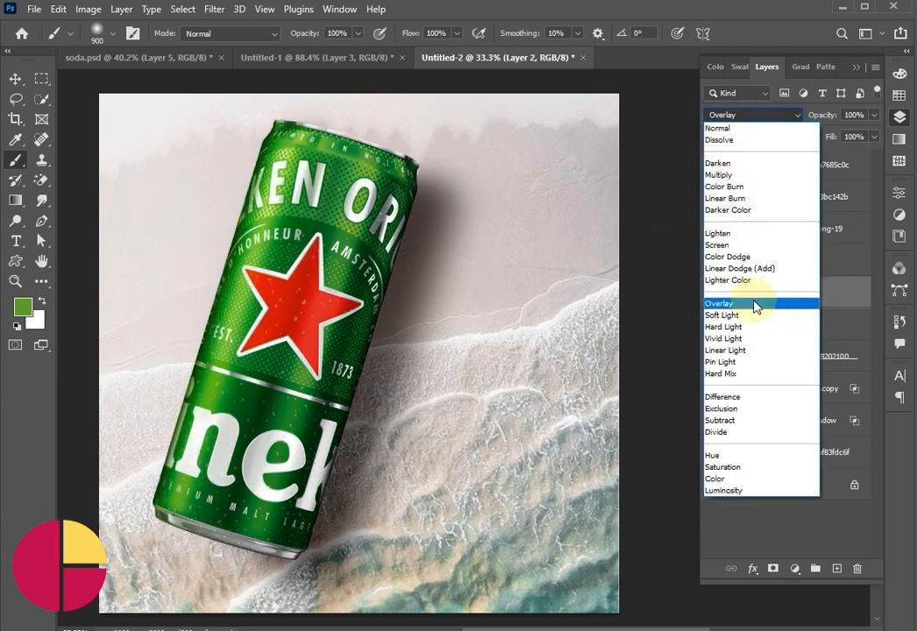
left_click(746, 246)
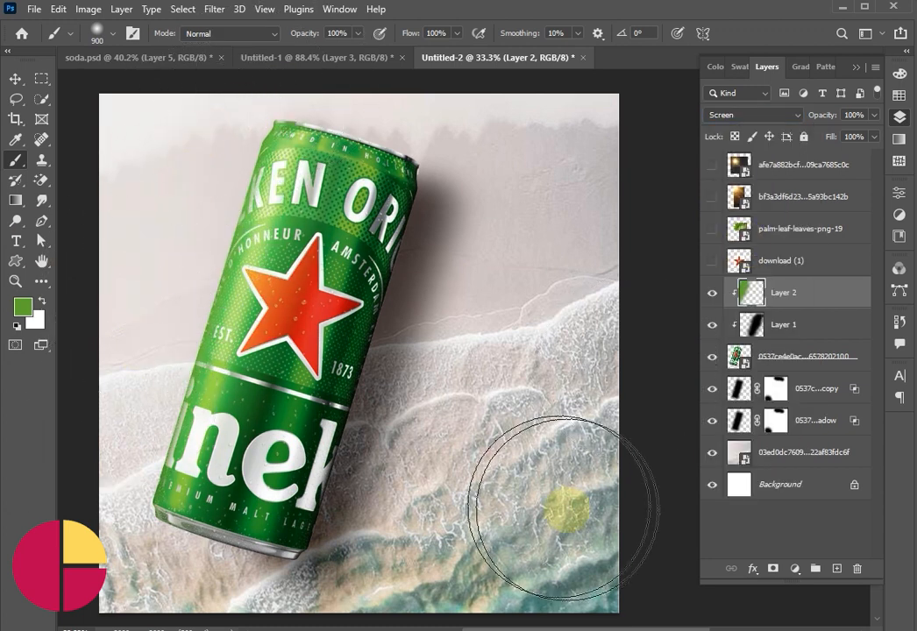
Step: Show the palm leaf layer and place the leaves in the image's upper-right corner with Free Transform
left_click(712, 229)
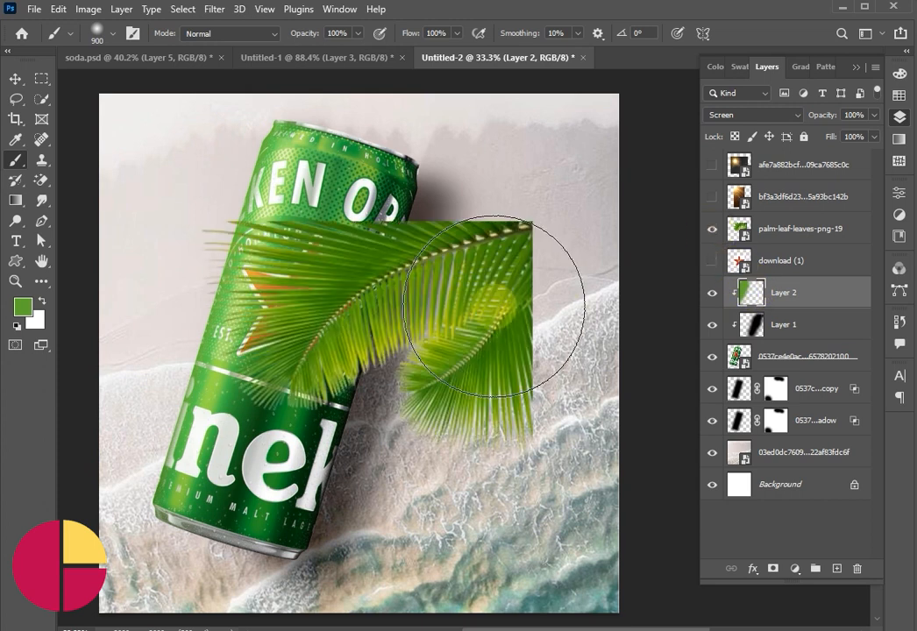
key("v")
left_click_drag(481, 329, 507, 141)
key("ctrl+t")
left_click_drag(535, 313, 472, 282)
mouse_move(572, 228)
left_mouse_down()
mouse_move(589, 214)
mouse_move(586, 202)
mouse_move(562, 219)
left_mouse_up()
left_click(772, 33)
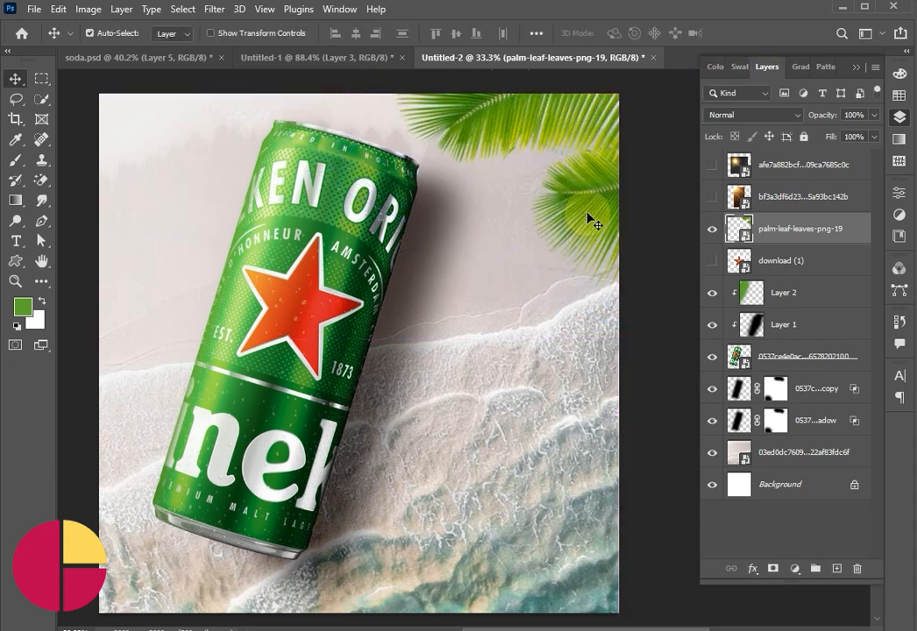
Step: Add a Multiply drop shadow to the palm leaves with 28% spread and a size of 109 px
double_click(866, 238)
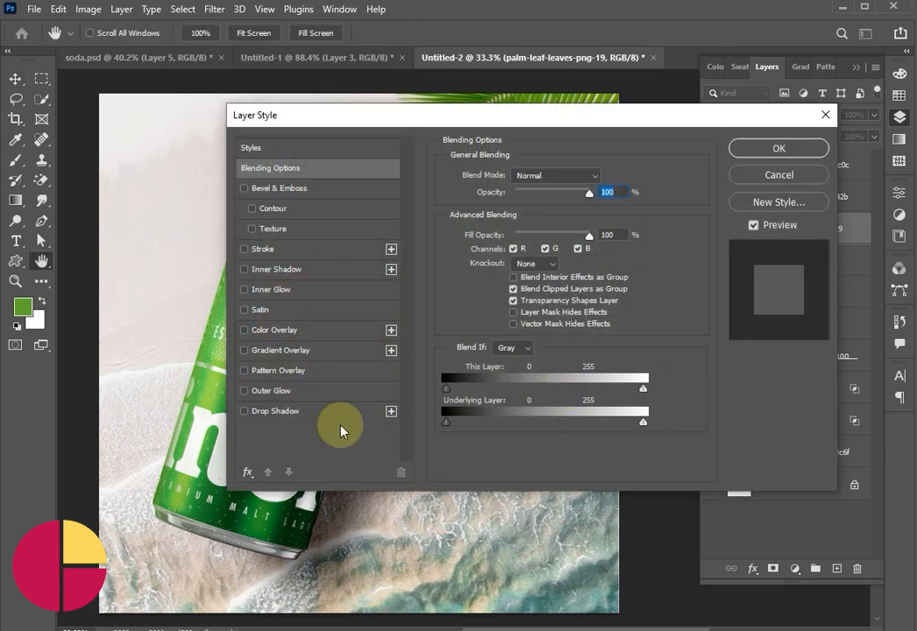
left_click(299, 412)
left_click_drag(328, 115, 690, 307)
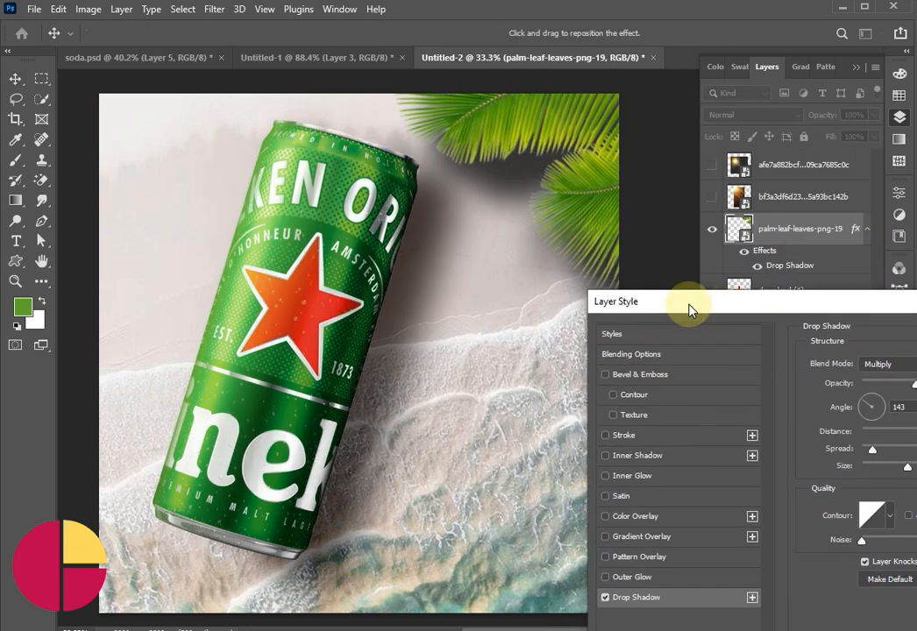
mouse_move(502, 202)
left_mouse_down()
mouse_move(515, 231)
mouse_move(604, 246)
mouse_move(517, 203)
left_mouse_up()
left_click_drag(767, 303, 148, 294)
left_click_drag(437, 299, 265, 216)
mouse_move(79, 369)
left_mouse_down()
mouse_move(83, 354)
mouse_move(87, 371)
mouse_move(95, 369)
left_mouse_up()
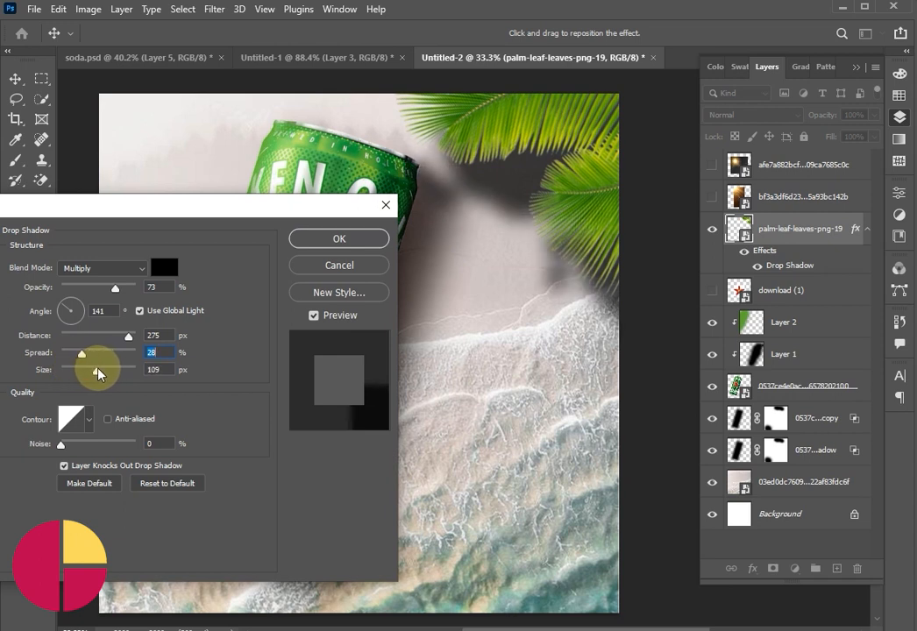
Step: Move the palm leaves' drop shadow closer to them and lower its opacity to 29%
left_click_drag(515, 172, 501, 149)
left_click_drag(103, 295, 82, 293)
left_click(309, 239)
Step: Convert the palm leaves' drop shadow into its own layer and select that layer
right_click(800, 265)
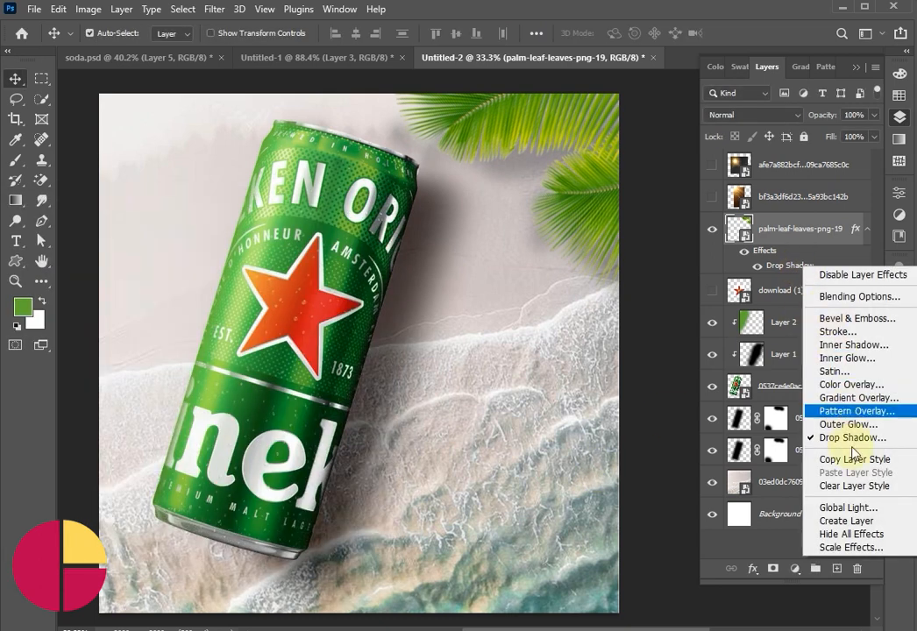
left_click(833, 521)
left_click(404, 205)
left_click(800, 260)
Step: Add a mask to the palm shadow layer and brush out the shadow around the can
left_click(774, 569)
key("b")
left_click_drag(368, 246, 421, 316)
Step: Nudge the palm shadow, and shift the leaves and shadow together slightly farther into the image's upper-right corner
key("v")
left_click_drag(509, 164, 512, 171)
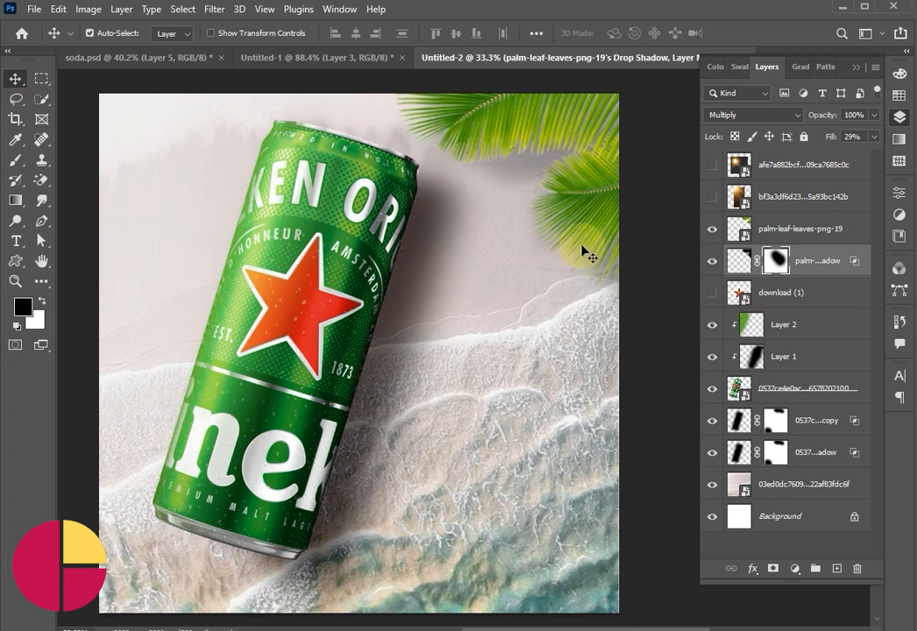
left_click(765, 228, "shift")
left_click_drag(589, 162, 590, 176)
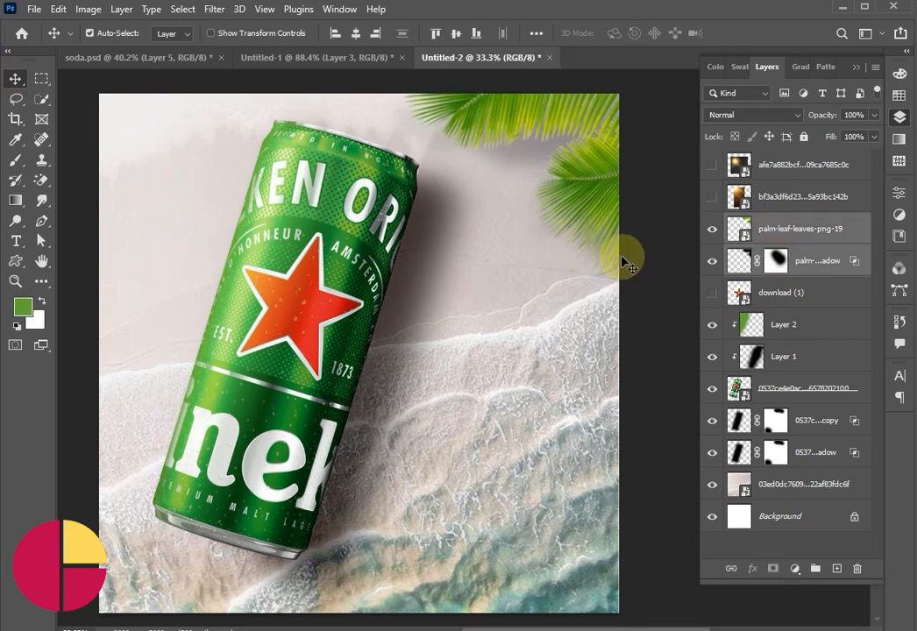
Step: Apply a Gaussian Blur with a 4.8 px radius to the palm leaf layer
left_click(862, 228)
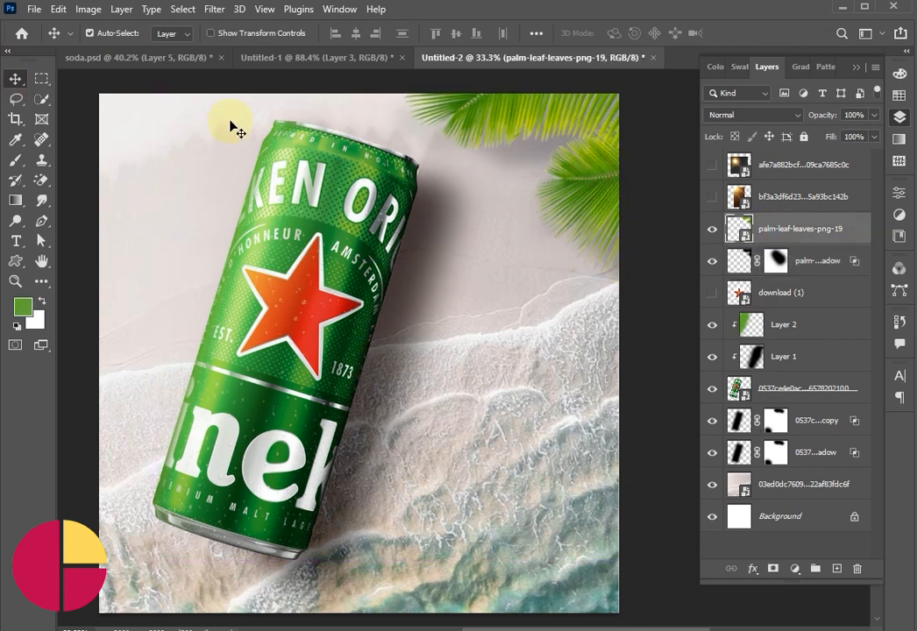
left_click(214, 9)
mouse_move(389, 220)
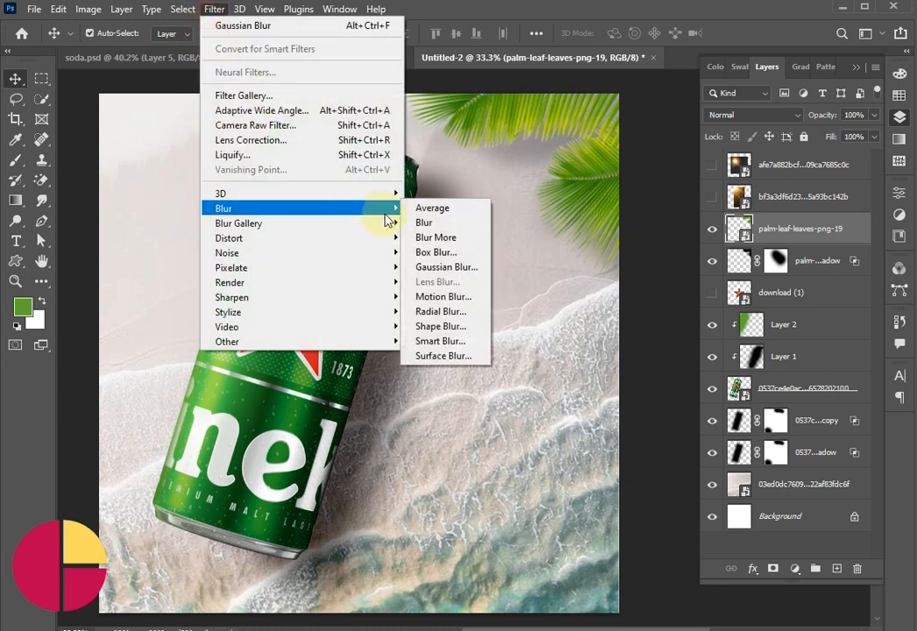
left_click(458, 266)
mouse_move(562, 457)
left_mouse_down()
mouse_move(550, 459)
mouse_move(557, 458)
left_mouse_up()
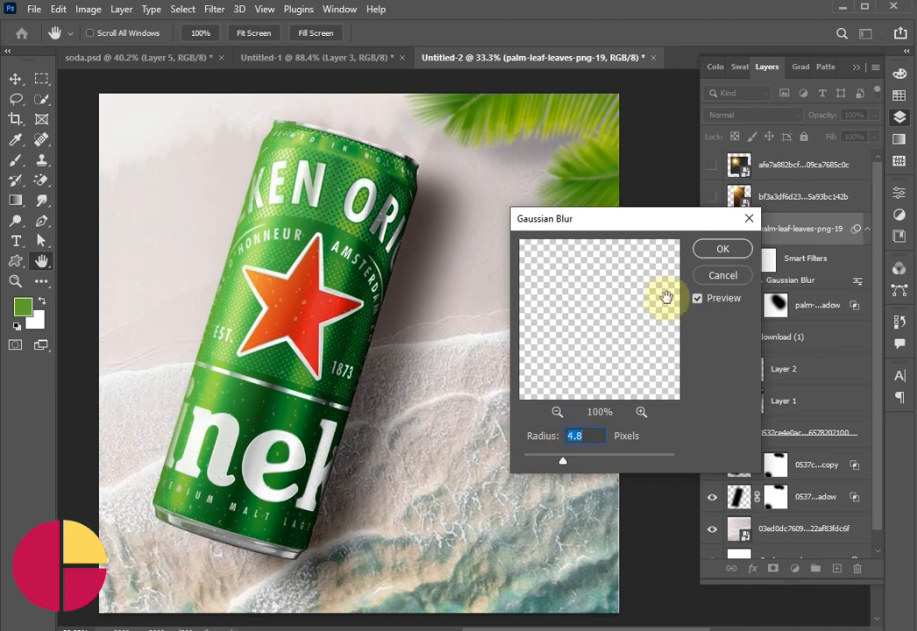
left_click(721, 250)
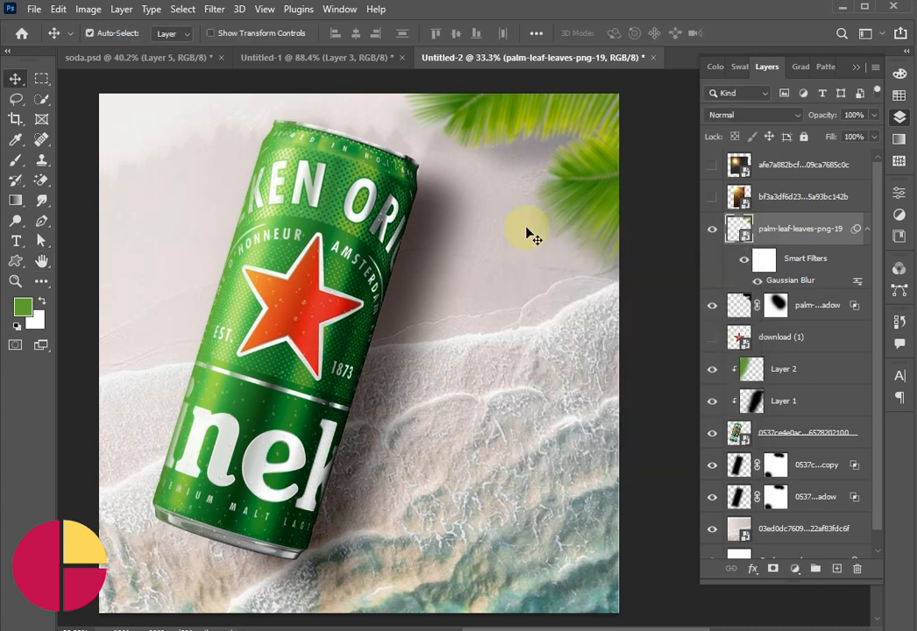
Step: Duplicate the blurred palm leaves and place the copy in the image's lower-left corner, rotated -138.22°
left_click_drag(815, 232, 837, 568)
key("ctrl+t")
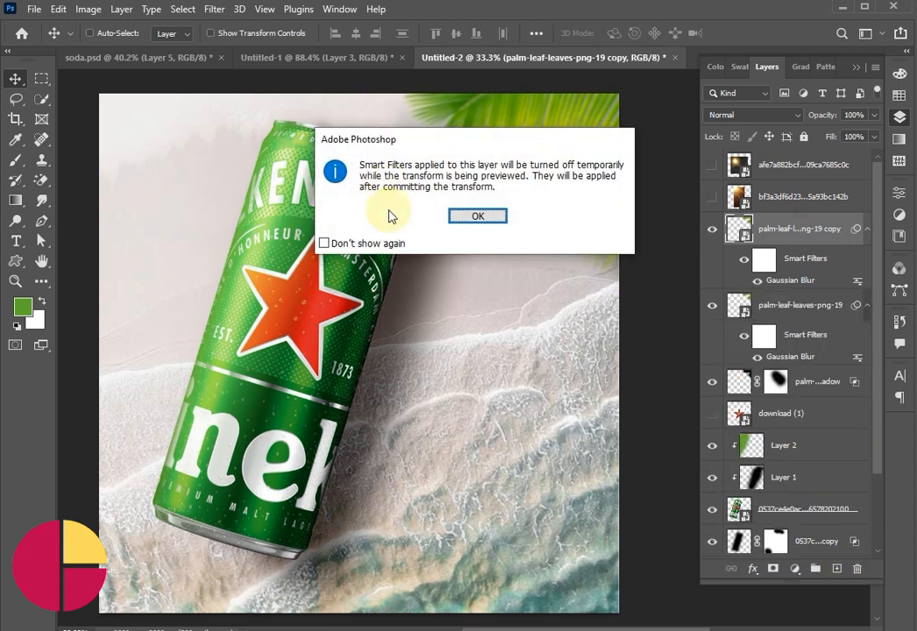
left_click(478, 218)
left_click_drag(446, 268, 544, 149)
left_click_drag(474, 260, 156, 627)
left_click_drag(354, 459, 277, 451)
left_click_drag(287, 526, 173, 601)
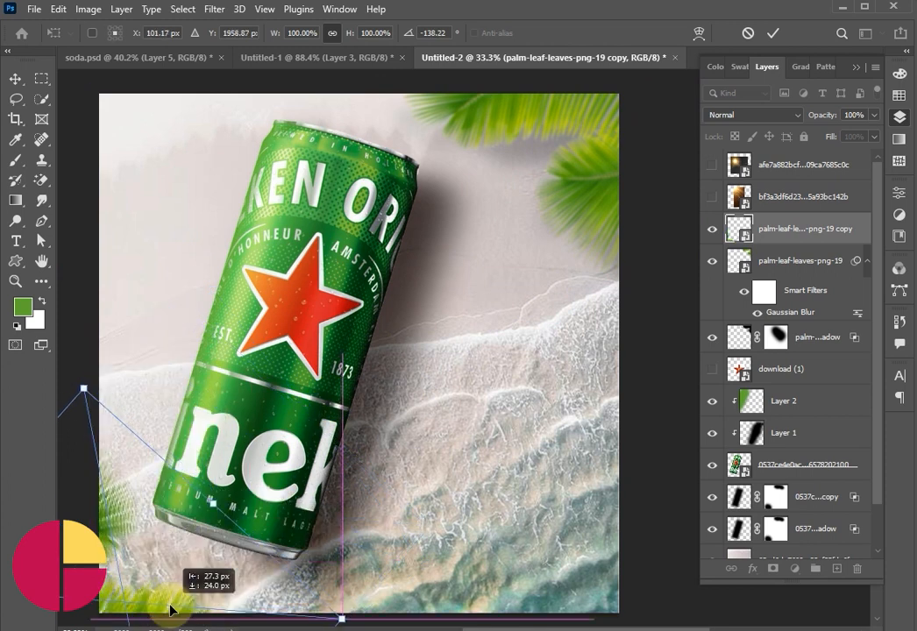
left_click(771, 33)
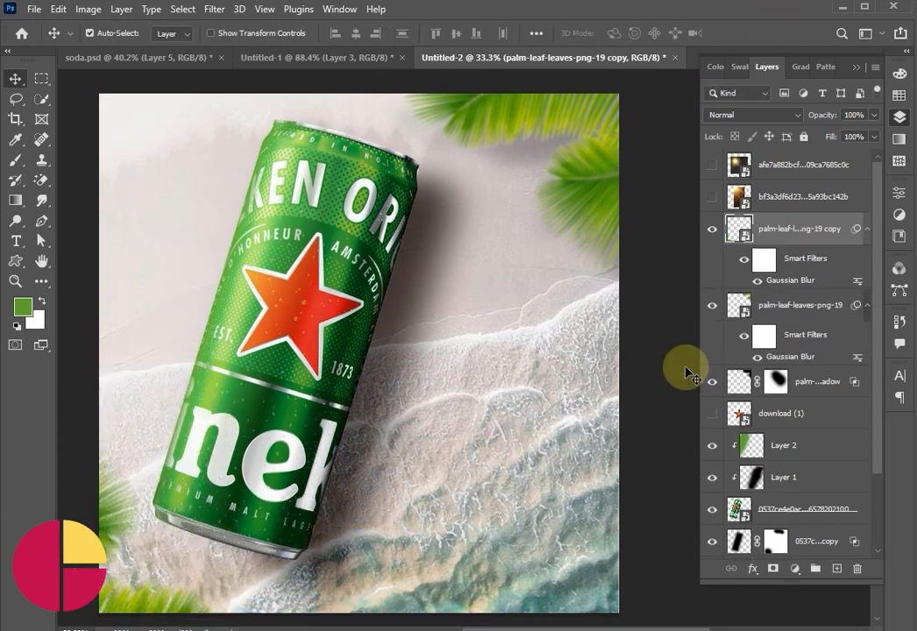
Step: Show the starfish layer, rasterize it, and erase its white background with the Magic Eraser
left_click(712, 413)
left_click(373, 377)
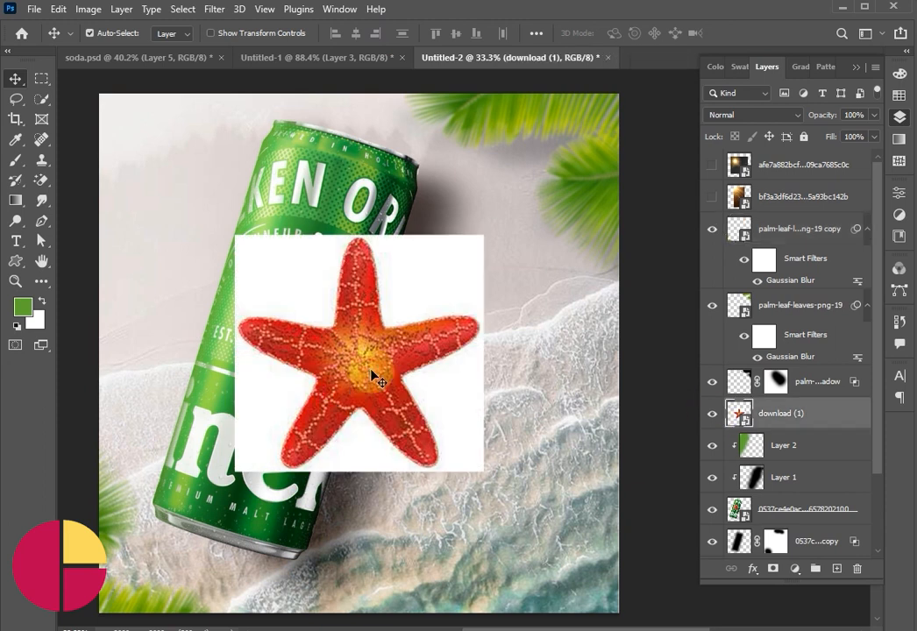
left_click(41, 179)
left_click(415, 291)
left_click(444, 216)
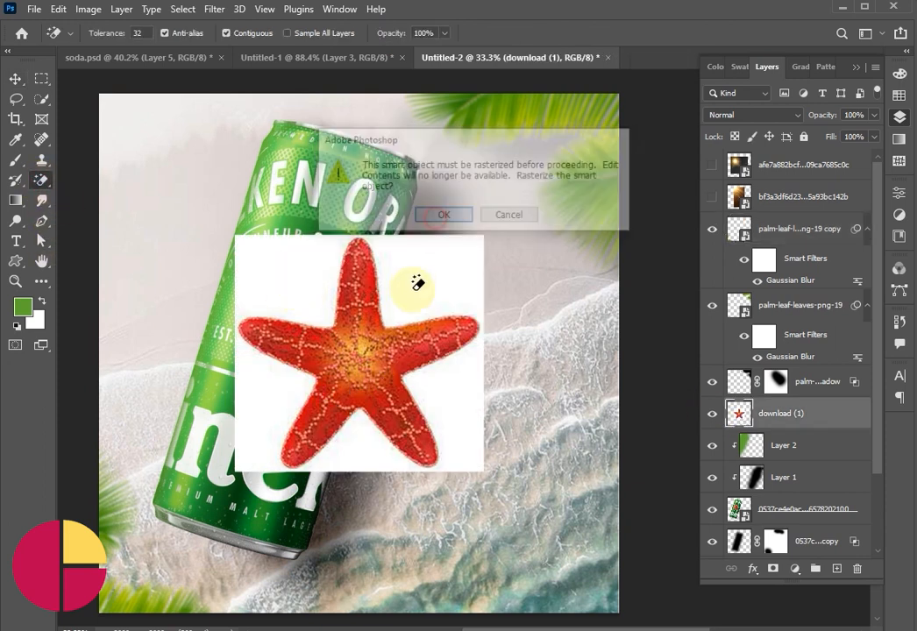
left_click(416, 288)
Step: Place the starfish in the image's lower-right corner, scaled to 42.86% and rotated -40.45°
left_click(16, 77)
left_click_drag(365, 365, 587, 583)
key("ctrl+t")
left_click_drag(583, 466, 575, 544)
left_click_drag(659, 579, 605, 540)
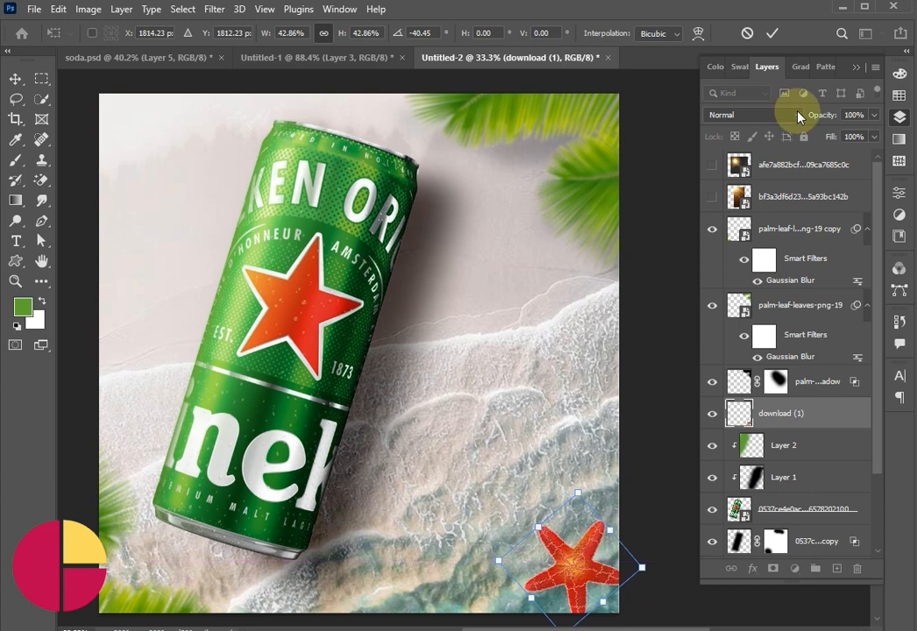
left_click(771, 33)
Step: Apply a Spin Blur with a 15° blur angle to the starfish, centring and shrinking the blur area to fit it
left_click(214, 9)
mouse_move(382, 230)
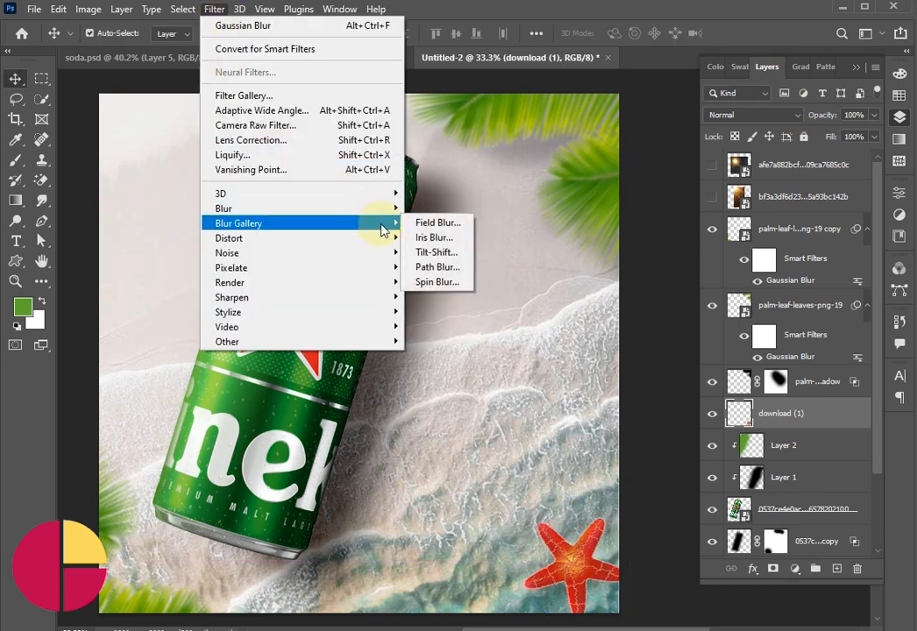
left_click(436, 281)
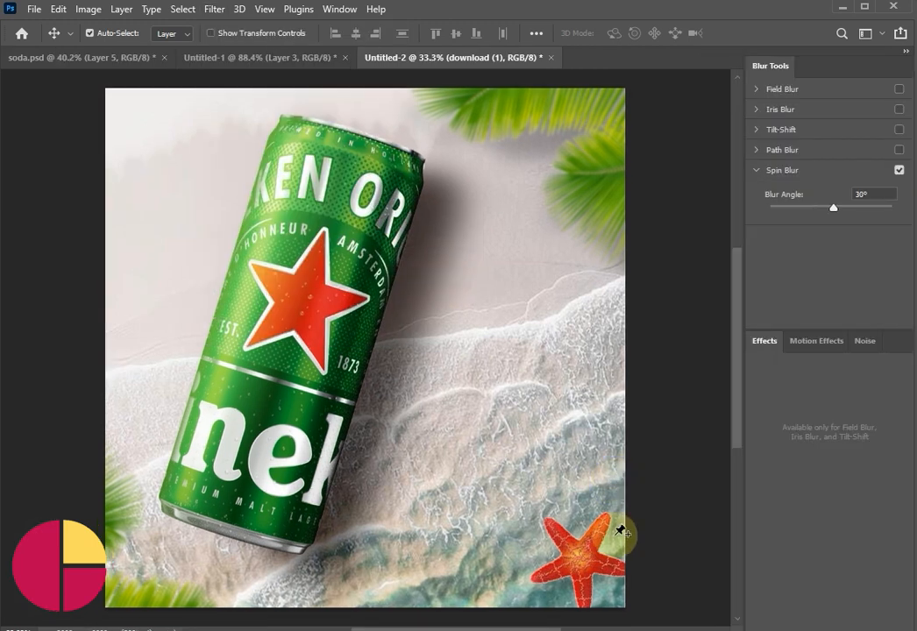
left_click_drag(365, 353, 581, 558)
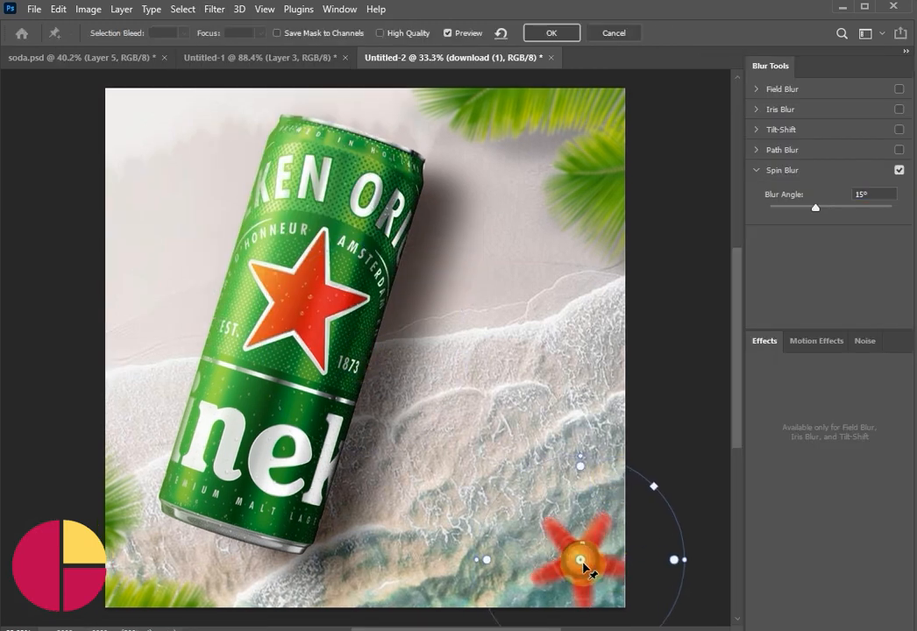
left_click_drag(676, 562, 646, 562)
left_click_drag(631, 507, 632, 571)
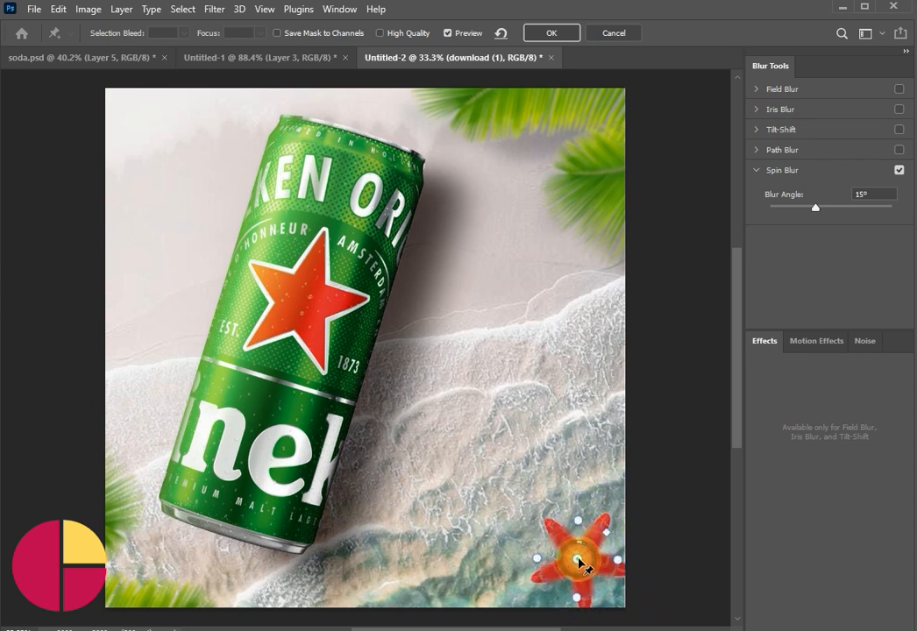
left_click(551, 33)
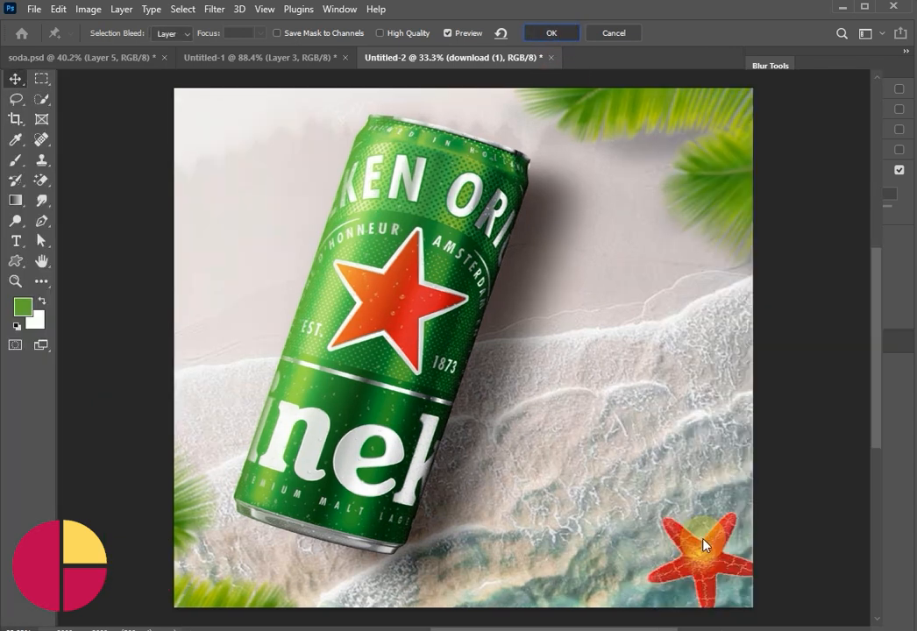
left_click_drag(632, 629, 659, 628)
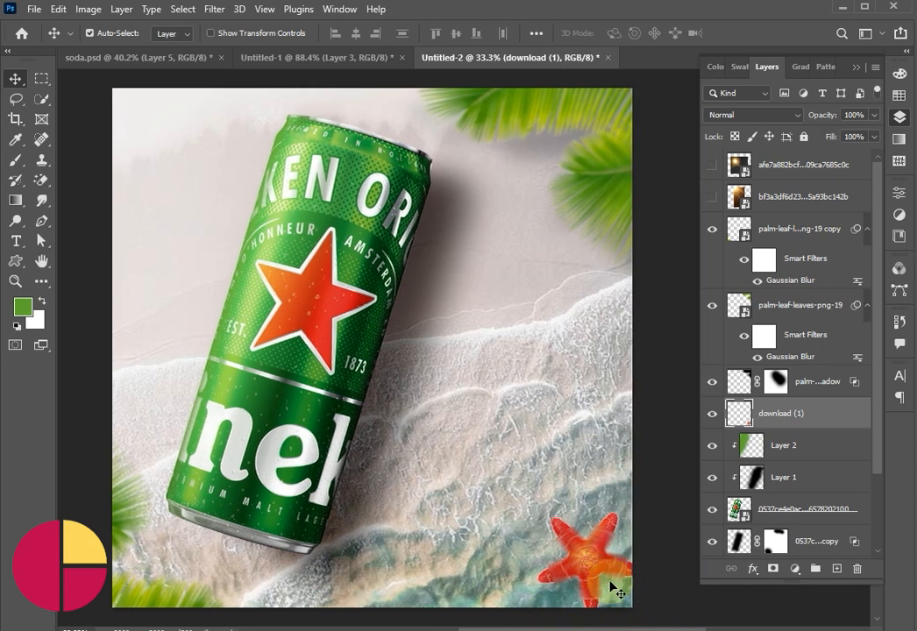
Step: Blend the starfish into the water by splitting the underlying layer's Blend If highlights to 107/255, and nudge it toward the corner
double_click(836, 419)
left_click_drag(476, 191, 462, 44)
left_click_drag(410, 355, 359, 352)
left_click_drag(291, 330, 296, 330)
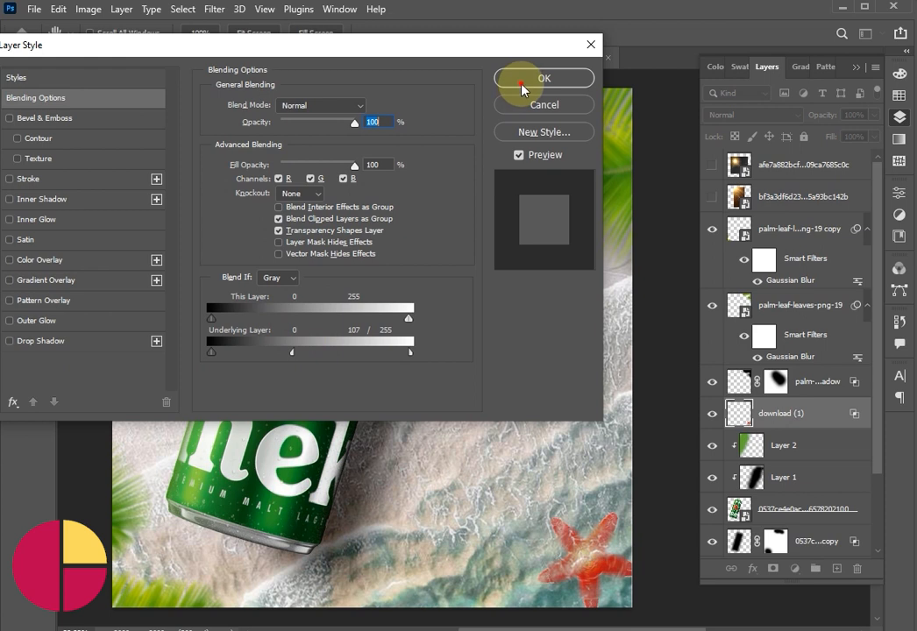
left_click(523, 84)
left_click_drag(590, 583, 603, 600)
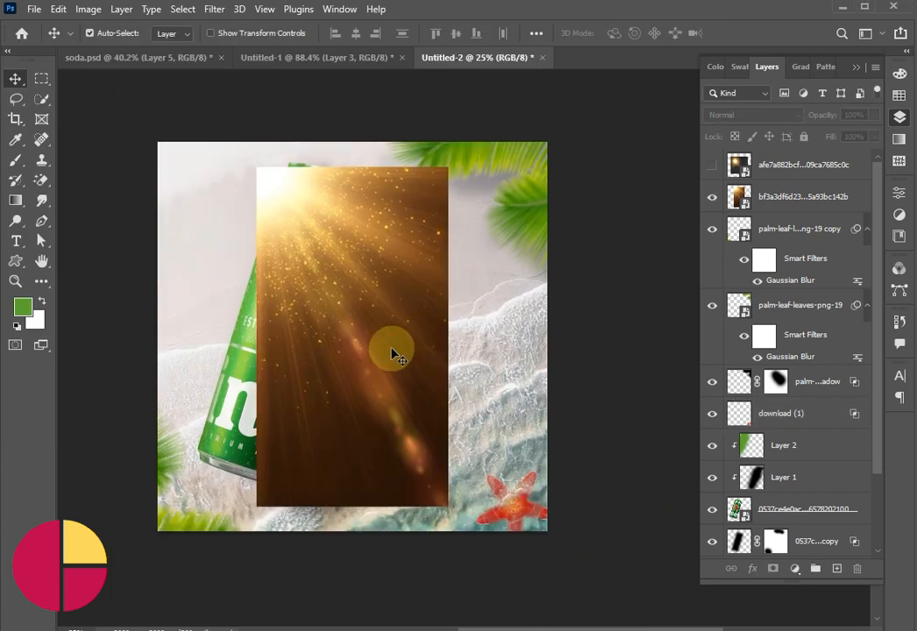
Step: Move the golden light-ray layer to the image's upper-left corner and enlarge it to cover the whole canvas
left_click_drag(392, 355, 285, 323)
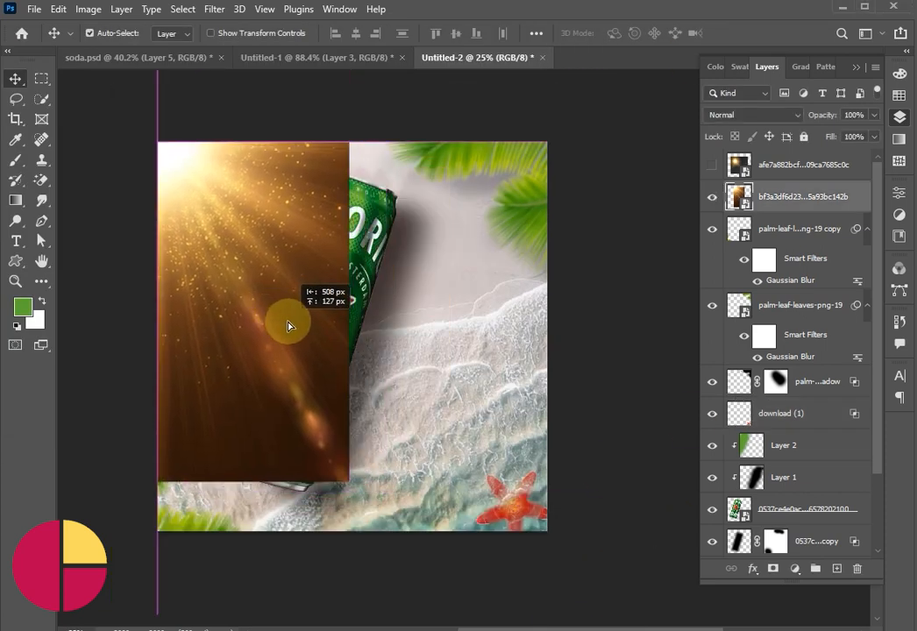
key("ctrl+t")
left_click_drag(348, 315, 546, 311)
left_click_drag(380, 214, 382, 387)
left_click(772, 32)
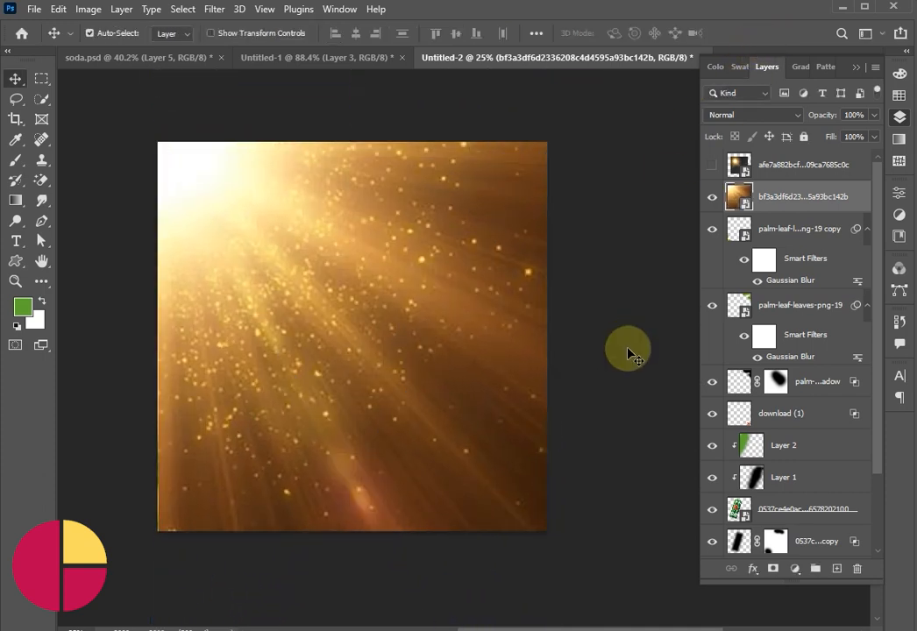
Step: Set the golden light-ray layer to Screen blending at 47% opacity
left_click(754, 115)
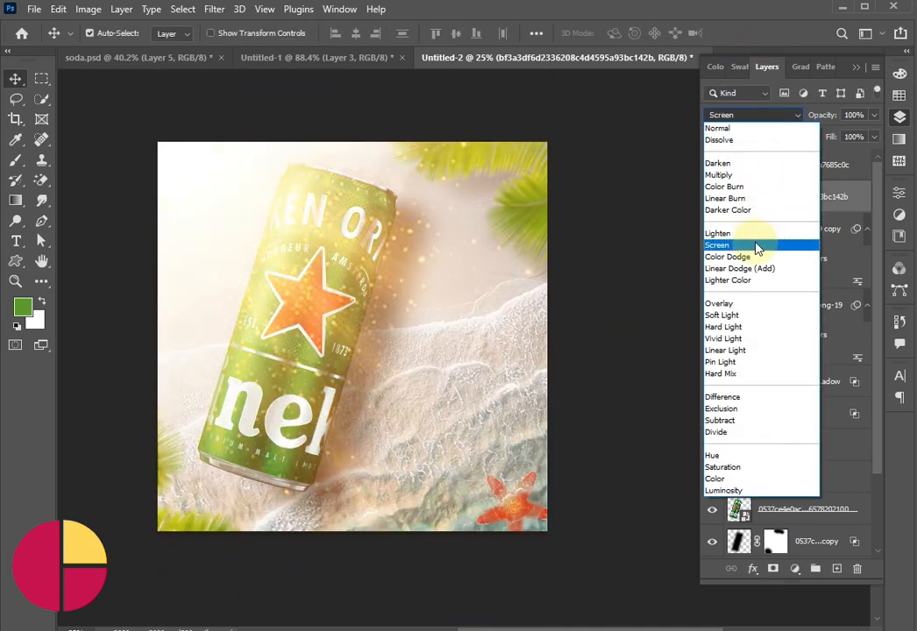
left_click(756, 245)
left_click(874, 115)
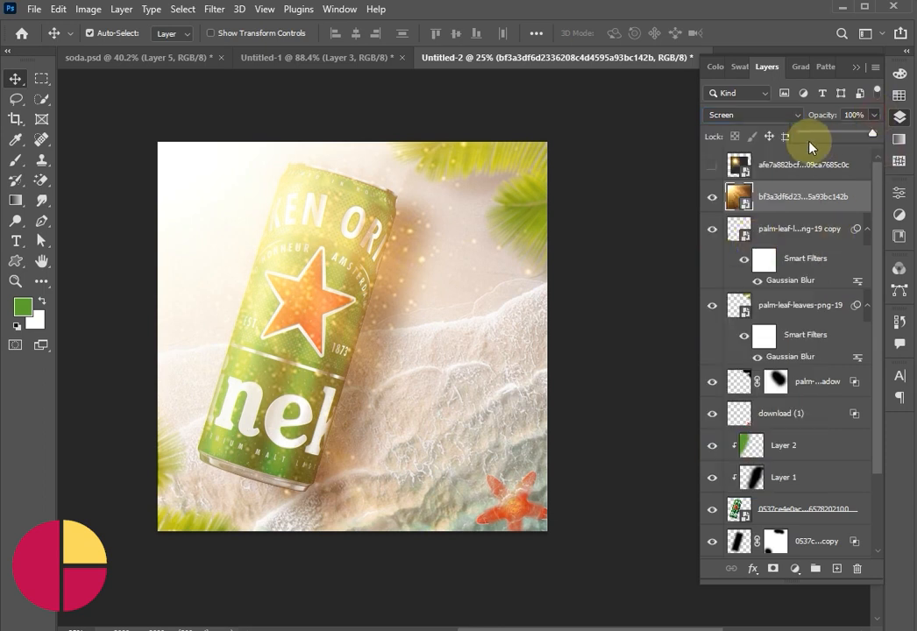
left_click_drag(820, 136, 830, 136)
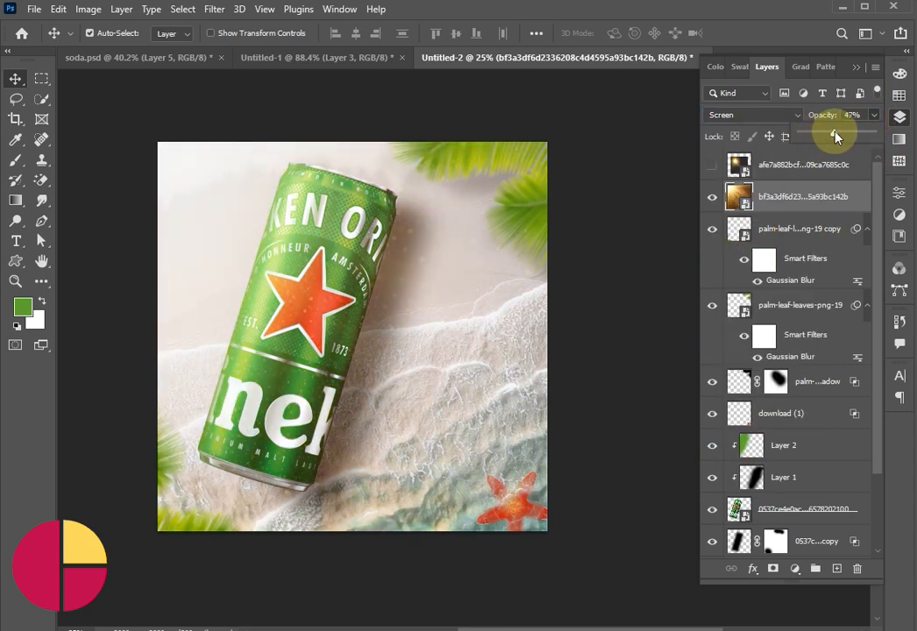
Step: Mask the golden light-ray layer, paint out its lower and right areas with a soft 900 px black brush, and shift it slightly up-left
left_click(772, 568)
left_click(15, 159)
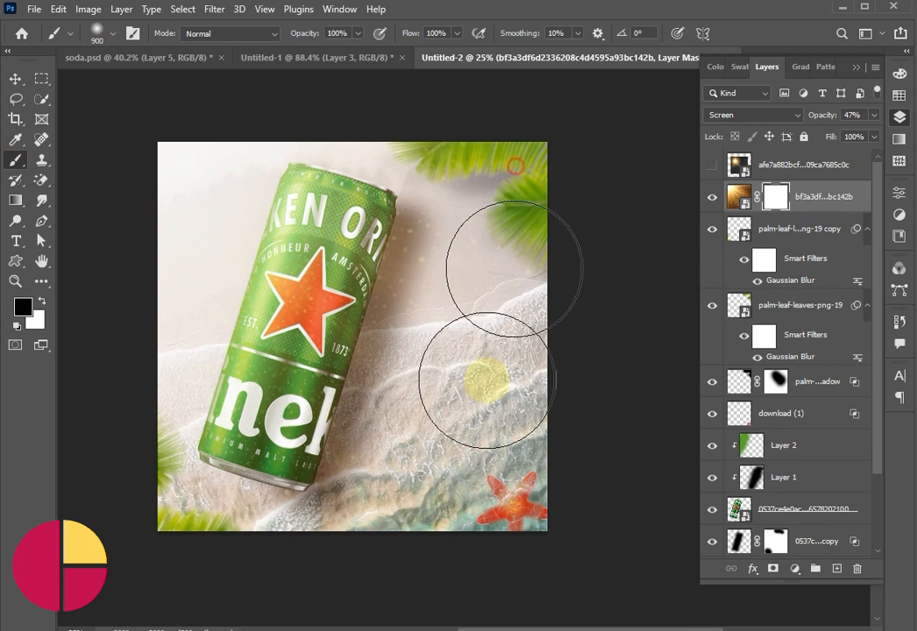
left_click_drag(486, 381, 424, 498)
left_click_drag(489, 273, 386, 518)
mouse_move(118, 496)
left_mouse_down()
mouse_move(424, 502)
mouse_move(434, 193)
mouse_move(569, 283)
mouse_move(378, 153)
mouse_move(421, 148)
mouse_move(544, 164)
mouse_move(457, 580)
mouse_move(526, 495)
mouse_move(490, 540)
mouse_move(399, 570)
mouse_move(141, 522)
mouse_move(406, 541)
left_mouse_up()
key("v")
left_click_drag(247, 279, 235, 248)
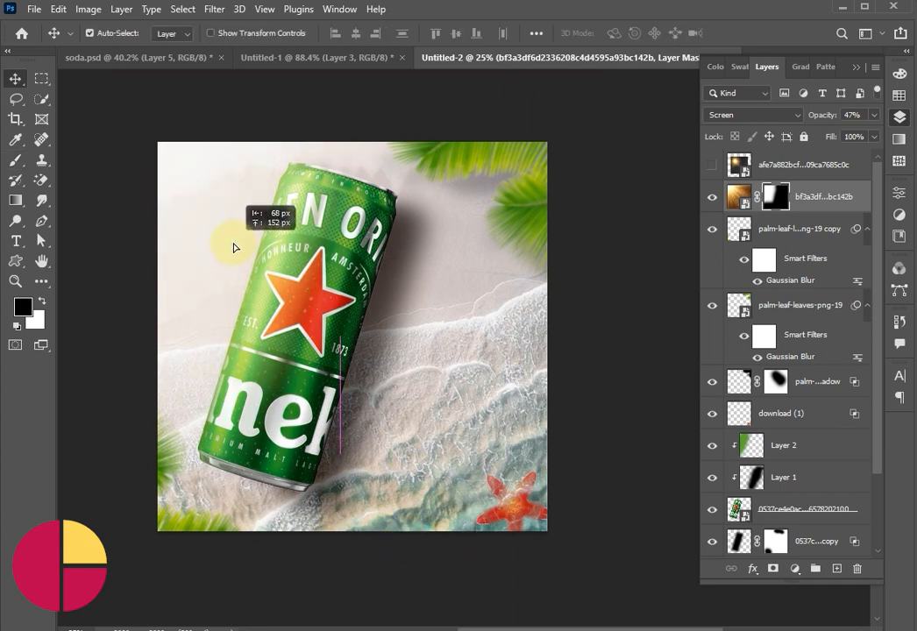
key("b")
mouse_move(537, 299)
left_mouse_down()
mouse_move(549, 524)
mouse_move(571, 375)
left_mouse_up()
Step: Show the dark sun-flare layer, shift it toward the image's upper-left corner, and set its blending to Screen
left_click(711, 165)
key("v")
left_click_drag(358, 331, 302, 289)
left_click(721, 114)
left_click(739, 245)
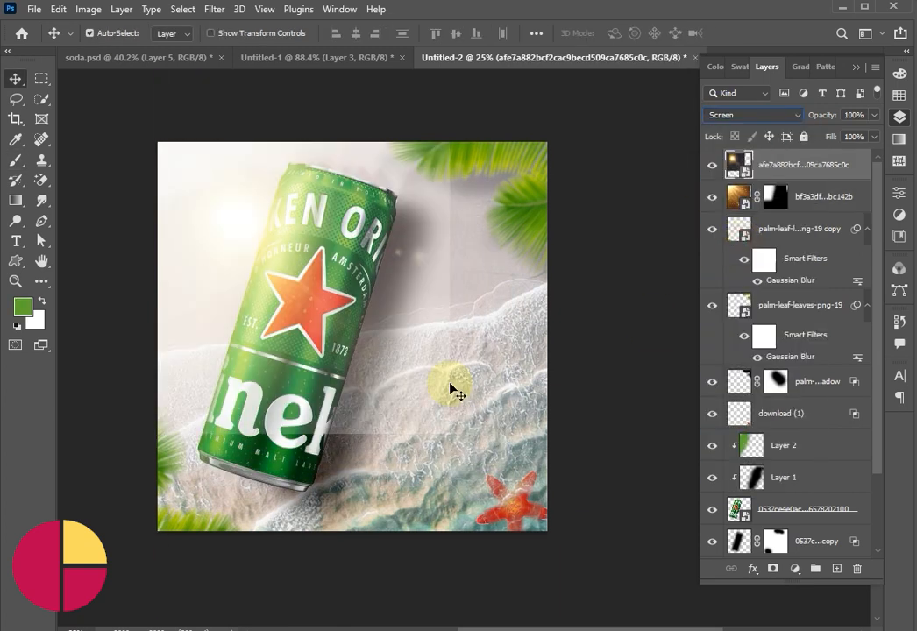
Step: Enlarge the sun-flare layer and shift it left over the can and beach
key("ctrl+t")
left_click_drag(449, 434, 544, 538)
left_click_drag(375, 298, 312, 292)
left_click(772, 33)
Step: Mask the sun-flare layer and brush away its unwanted glare, lowering the brush opacity to 43% for softer touch-ups
left_click(772, 568)
key("b")
mouse_move(493, 150)
left_mouse_down()
mouse_move(391, 630)
mouse_move(548, 184)
mouse_move(197, 538)
mouse_move(375, 279)
mouse_move(396, 390)
mouse_move(184, 297)
mouse_move(195, 164)
mouse_move(157, 220)
mouse_move(127, 319)
mouse_move(88, 358)
left_mouse_up()
left_click(358, 33)
left_click_drag(356, 50, 317, 52)
left_click(313, 215)
left_click(15, 78)
left_click(618, 447)
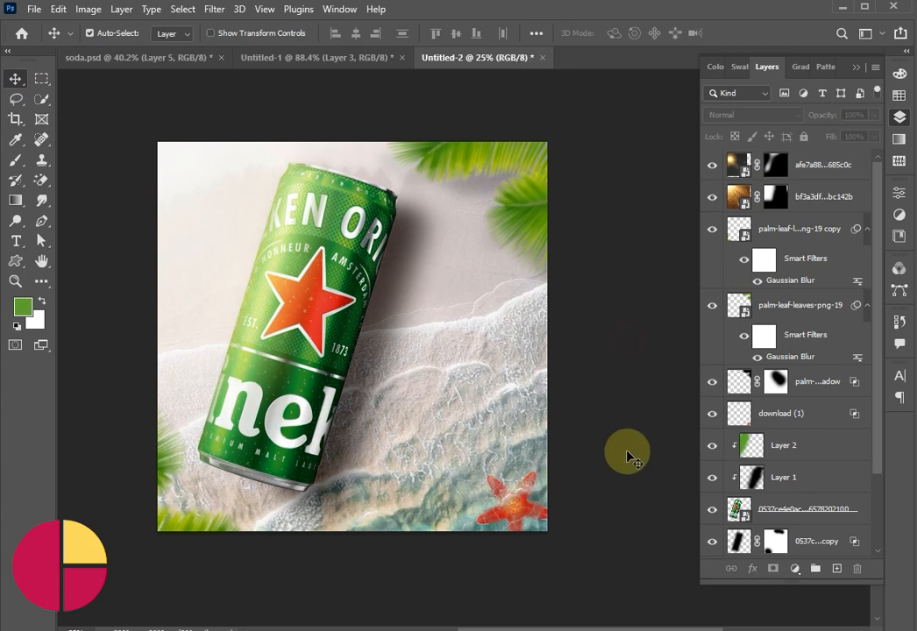
Step: Show and select the green Heineken text layer on the beach composite
left_click(861, 172)
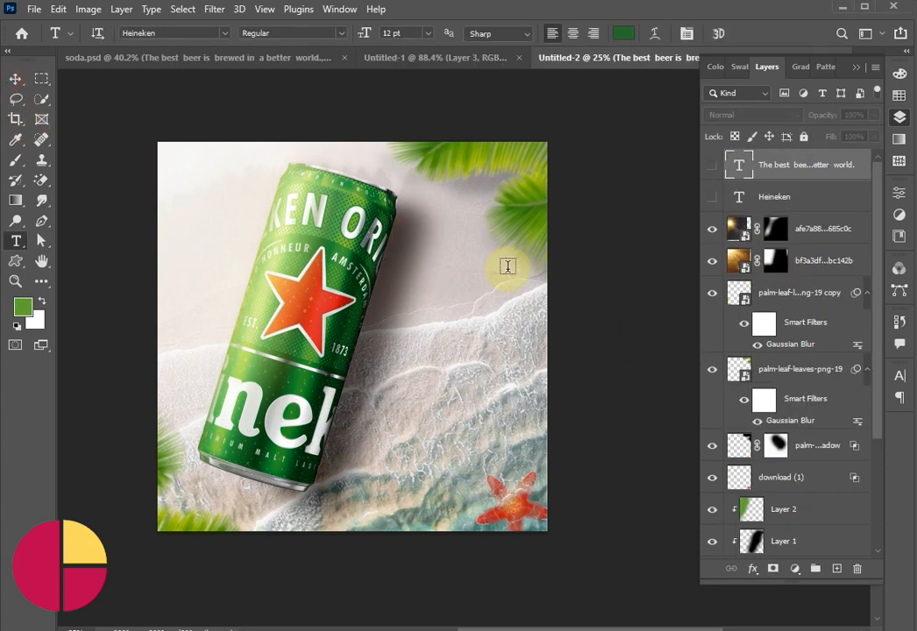
left_click(15, 79)
left_click(710, 199)
left_click_drag(449, 274, 463, 268)
left_click(773, 207)
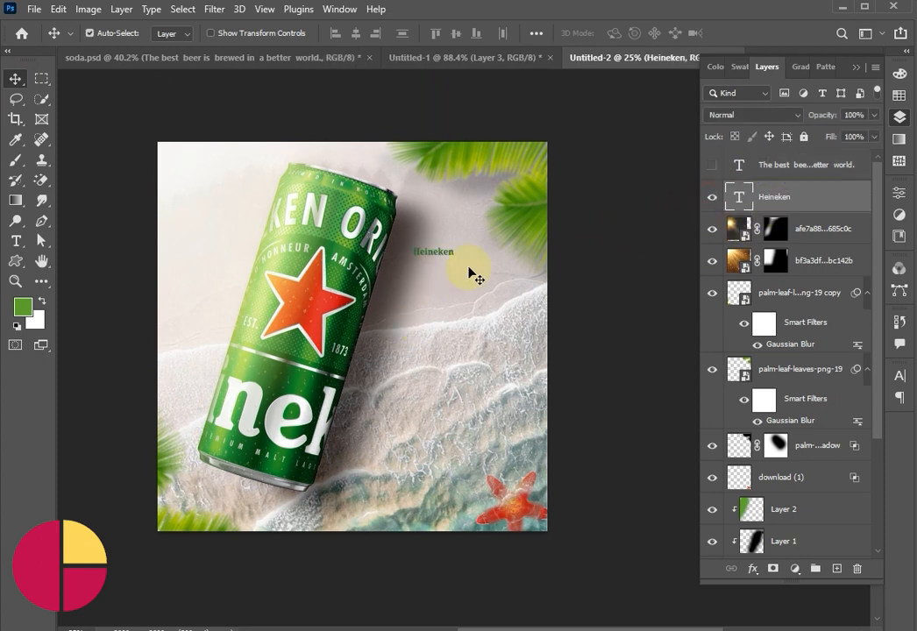
Step: Scale the Heineken text to 616.93%, rotate it -73.95°, and place it along the can's left edge
key("ctrl+t")
left_click_drag(454, 258, 657, 309)
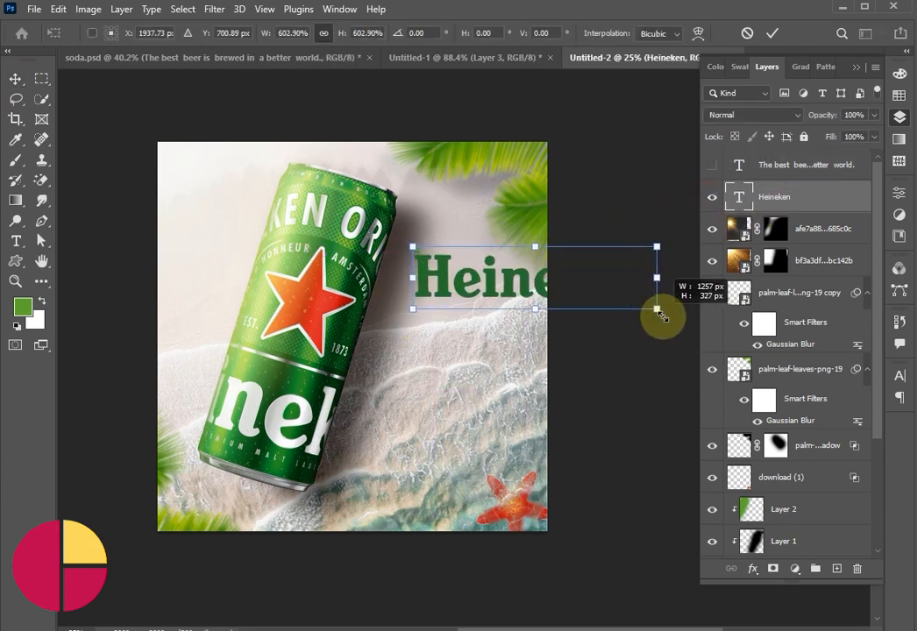
left_click_drag(541, 323, 202, 307)
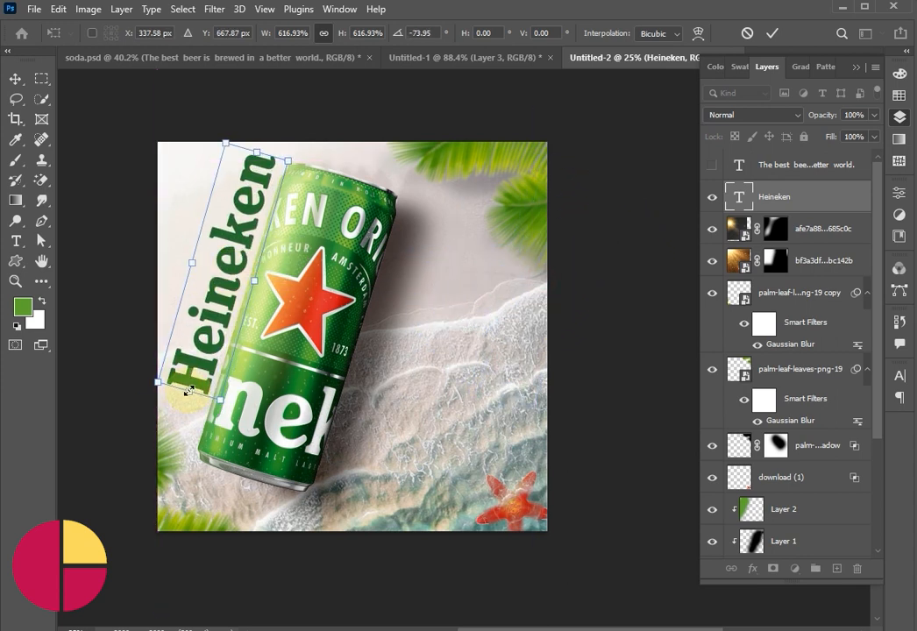
left_click_drag(246, 213, 246, 225)
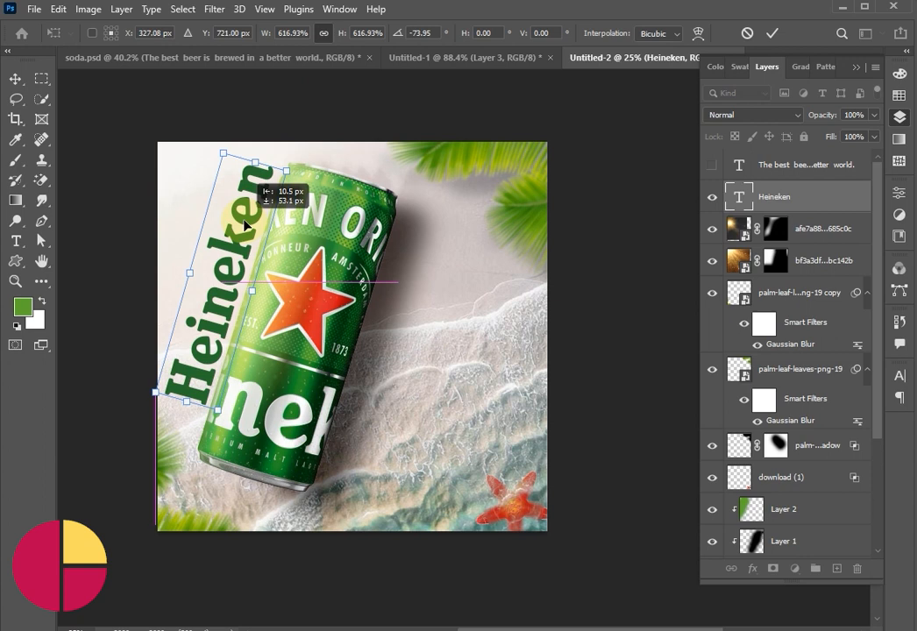
left_click(436, 423)
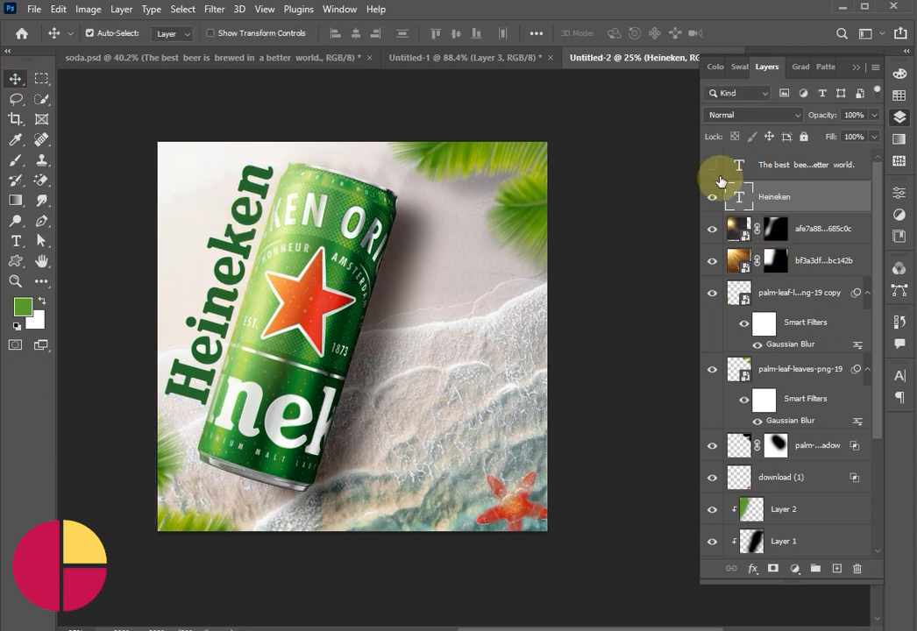
Step: Show and select the tagline text layer "The best beer is brewed in a better world."
key("ctrl+t")
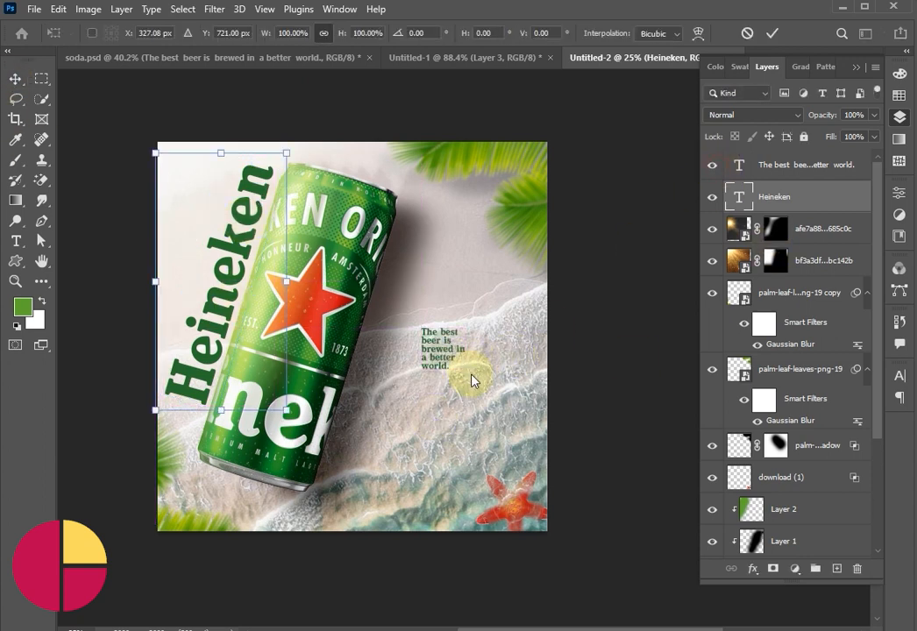
left_click(772, 35)
left_click(782, 167)
key("t")
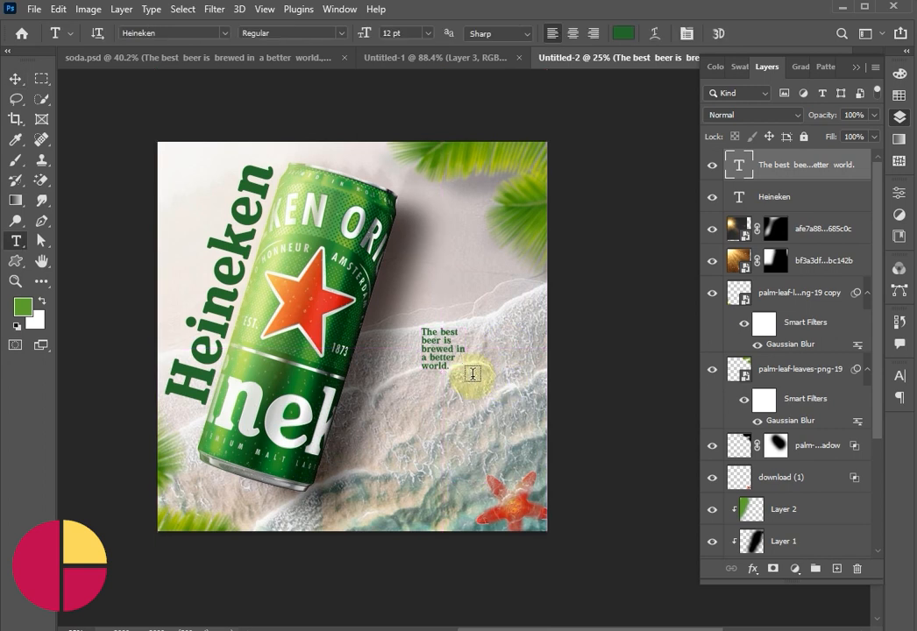
left_click(16, 78)
Step: Scale the tagline to 432.54%, rotate it 16.49°, and place it beside the can's lower right edge
key("ctrl+t")
left_click_drag(473, 396, 612, 564)
left_click_drag(483, 417, 435, 345)
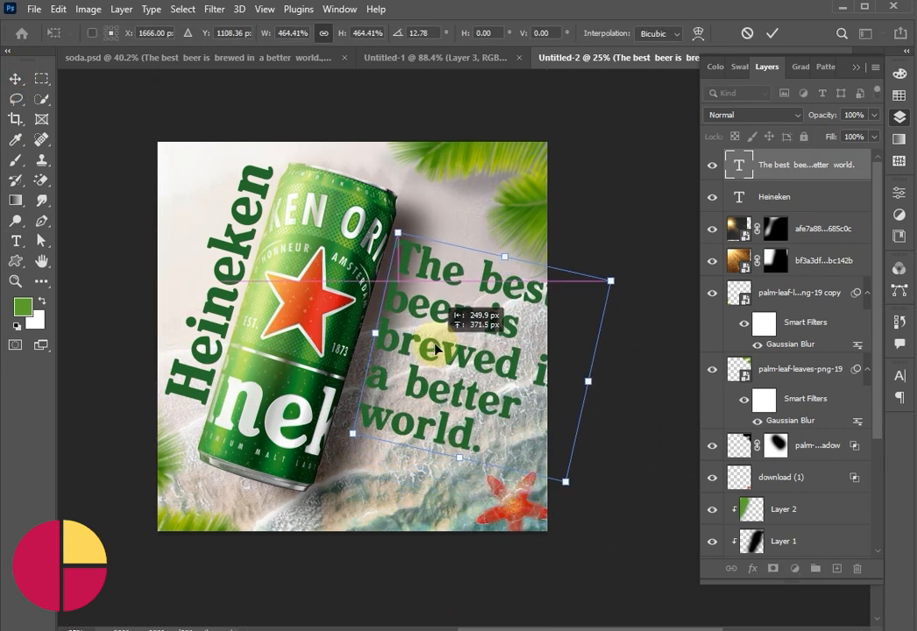
left_click_drag(577, 496, 557, 483)
left_click_drag(432, 342, 406, 379)
left_click_drag(573, 428, 515, 401)
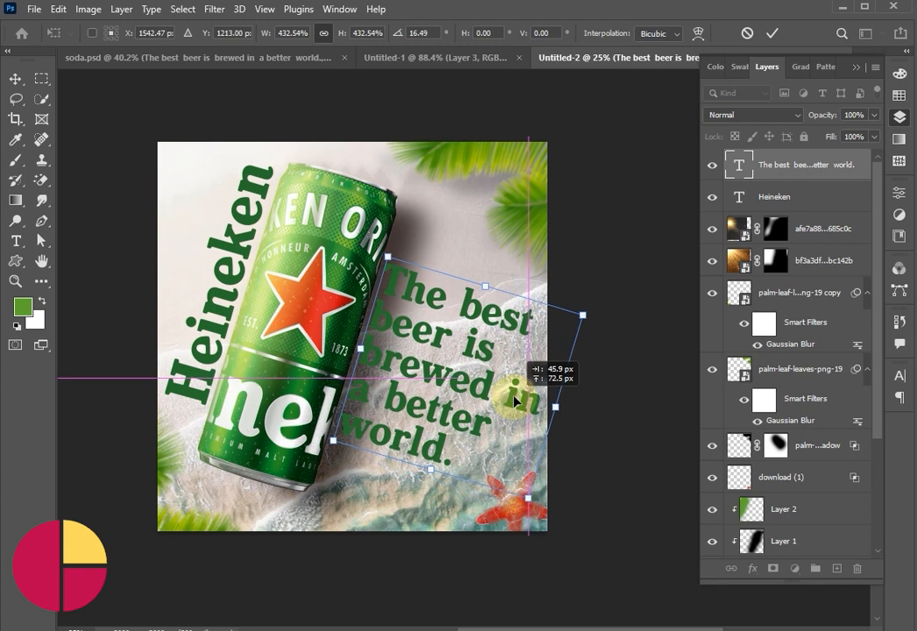
left_click(772, 32)
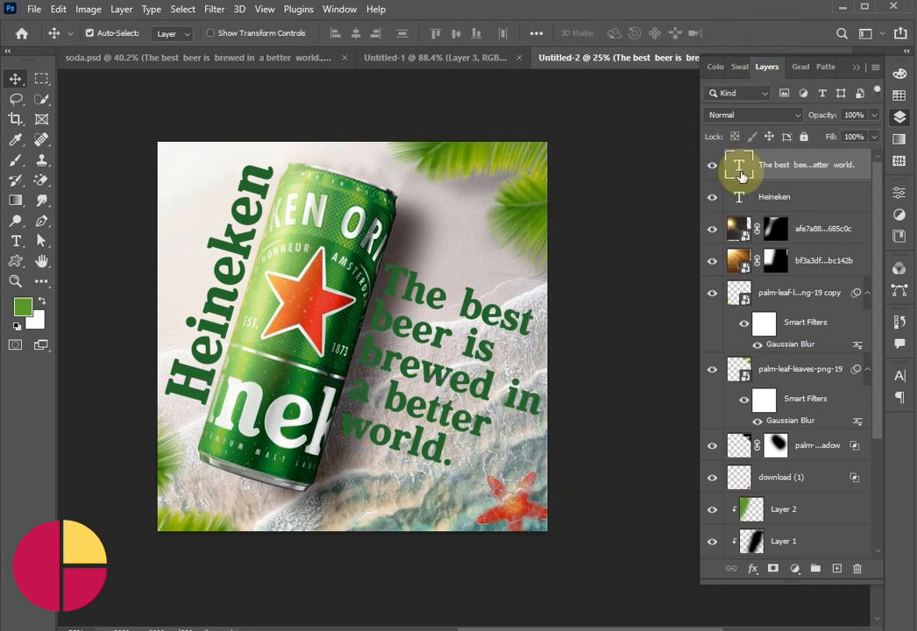
Step: Set the tagline and Heineken text layers to Multiply blending, shifting the tagline slightly down
left_click(731, 117)
left_click(736, 172)
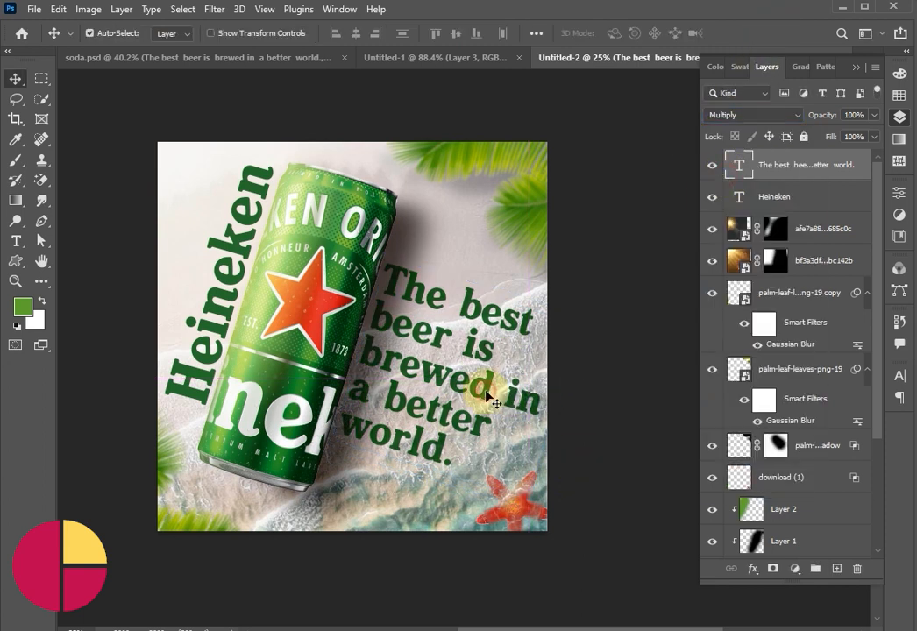
left_click_drag(487, 395, 485, 399)
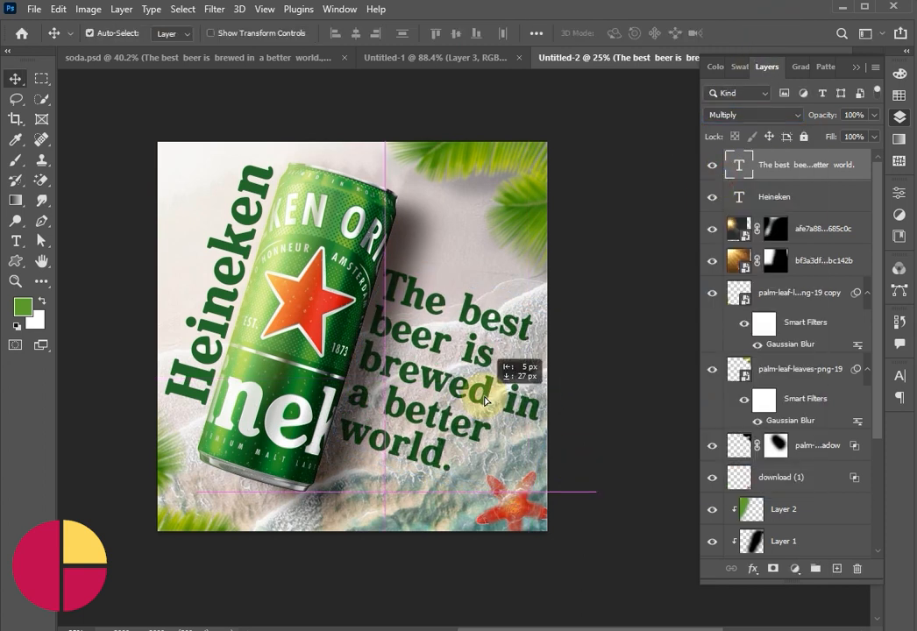
left_click(227, 290)
left_click(723, 115)
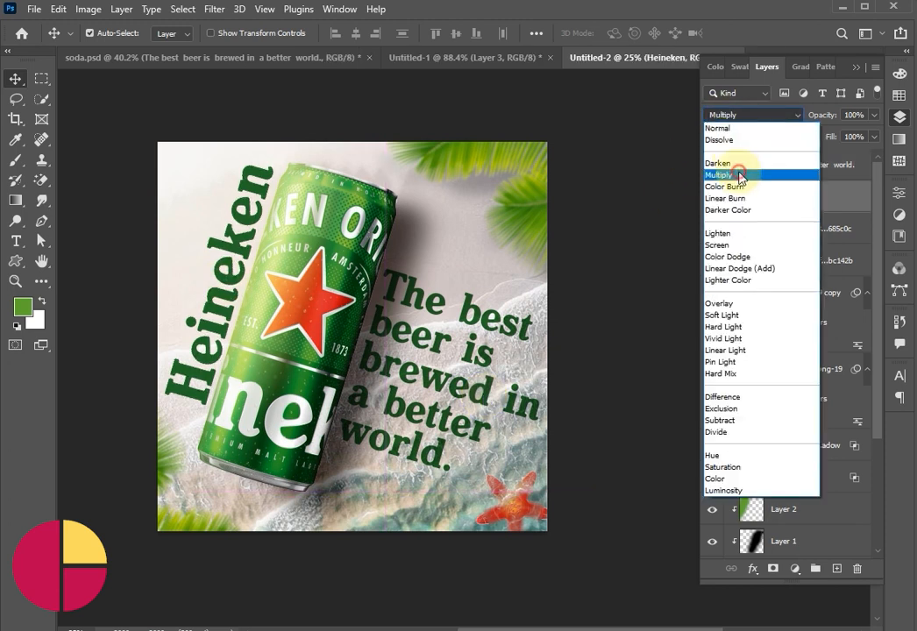
left_click(740, 173)
Step: Paint green 43% opacity strokes over the Heineken text on a new layer and clip that layer to the text
left_click(835, 569)
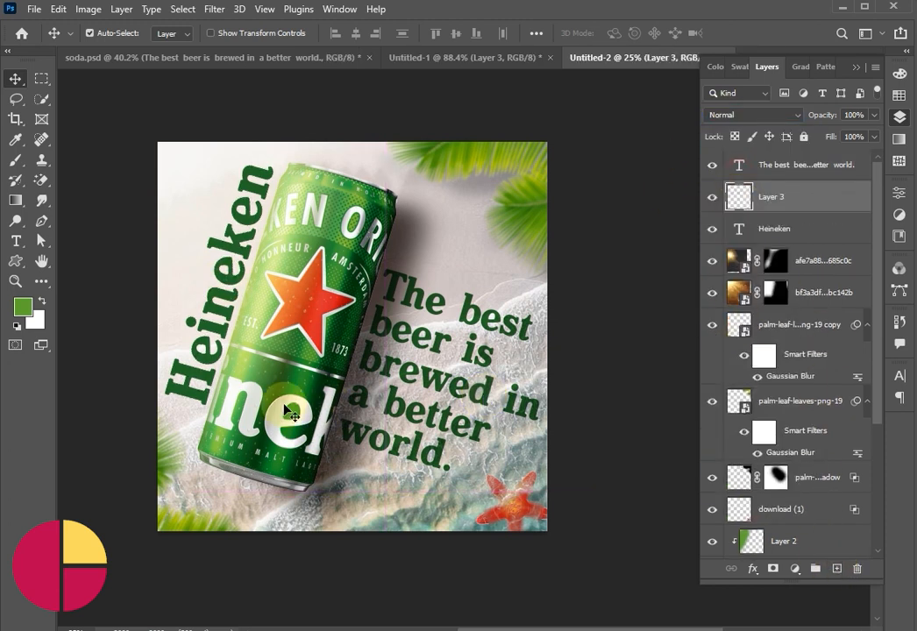
key("b")
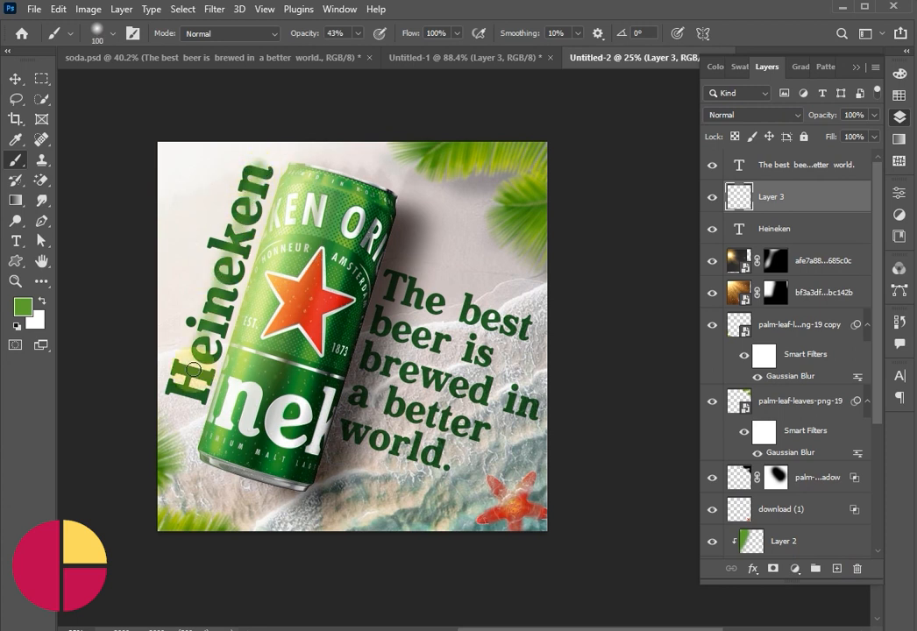
mouse_move(194, 370)
left_mouse_down()
mouse_move(234, 224)
mouse_move(263, 159)
left_mouse_up()
left_click_drag(227, 254, 256, 169)
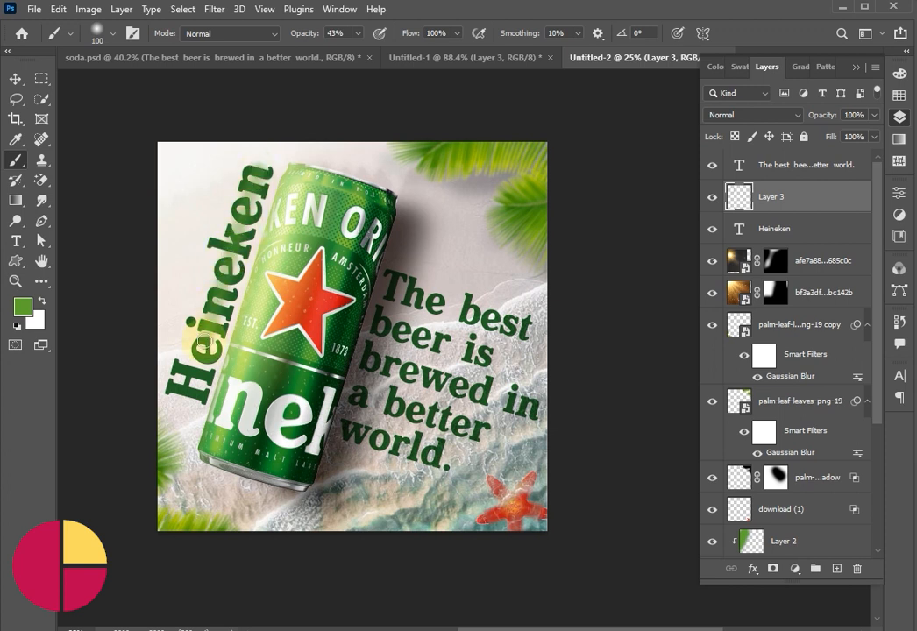
right_click(796, 198)
left_click(714, 287)
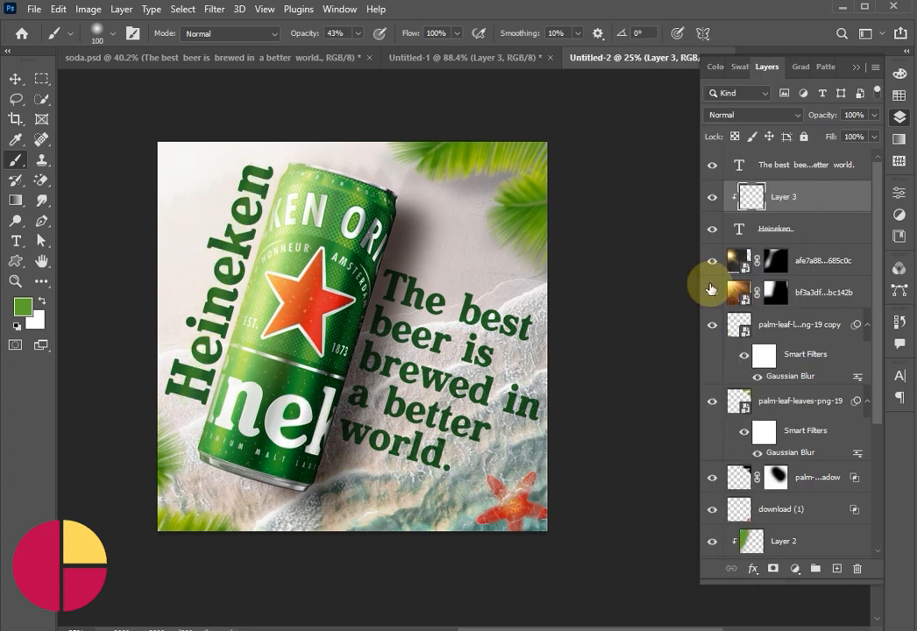
Step: Set the clipped paint layer to Vivid Light blending and brush green strokes at 100% opacity over the Heineken text
left_click(760, 115)
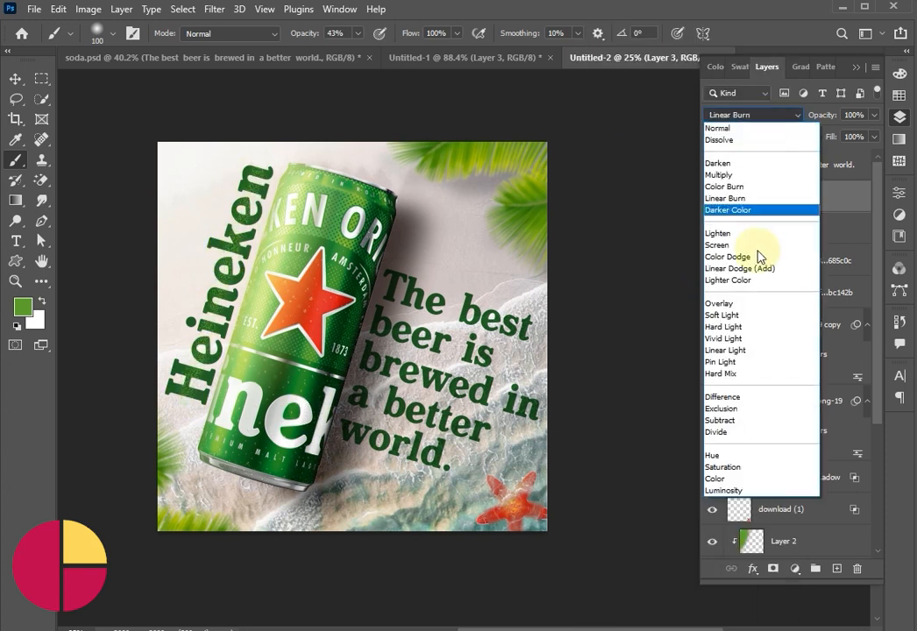
left_click(759, 341)
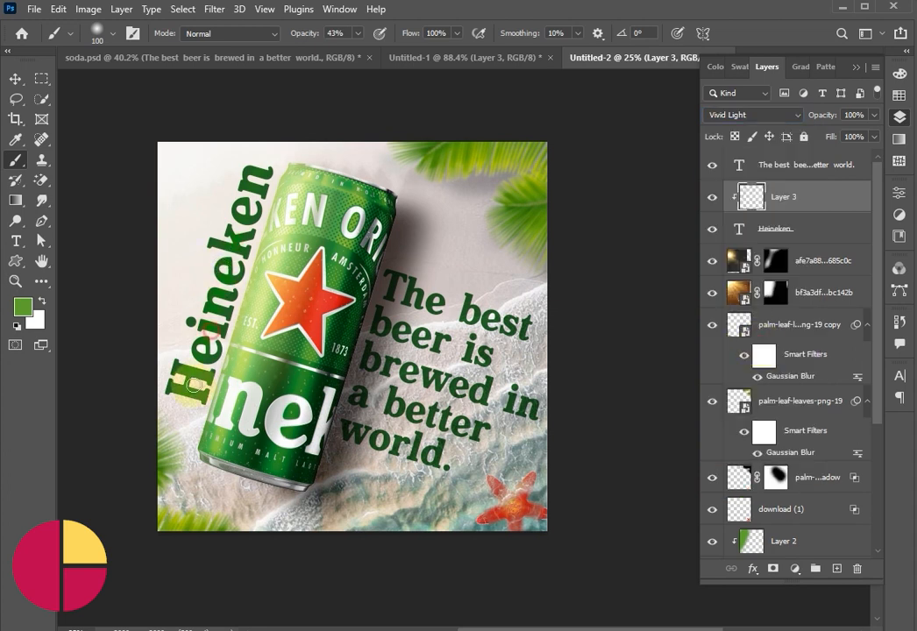
left_click(358, 34)
left_click_drag(359, 57, 402, 58)
left_click_drag(263, 156, 255, 174)
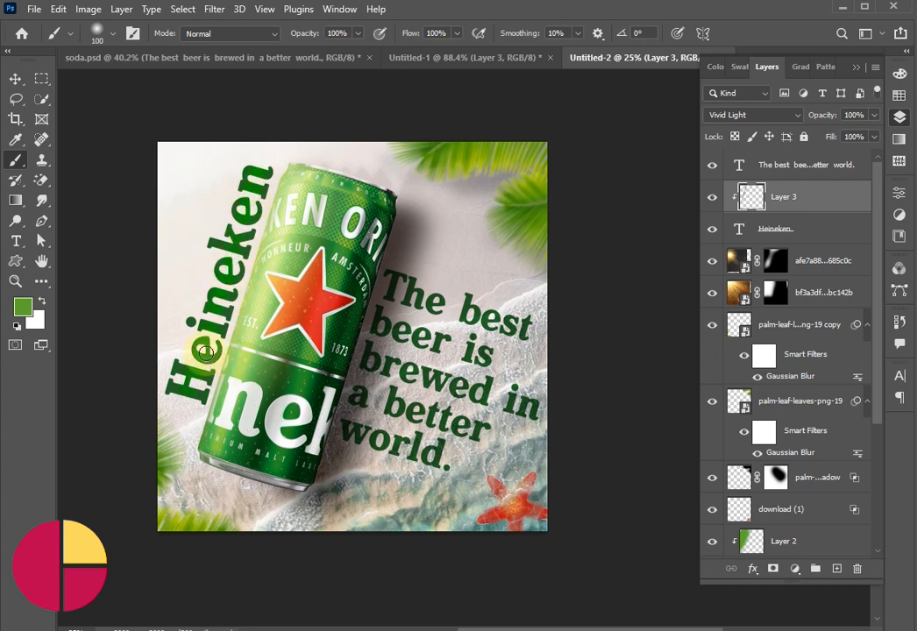
key("ctrl+z")
Step: Stamp all visible layers into a new layer above the tagline and open it in the Camera Raw Filter
left_click(814, 177)
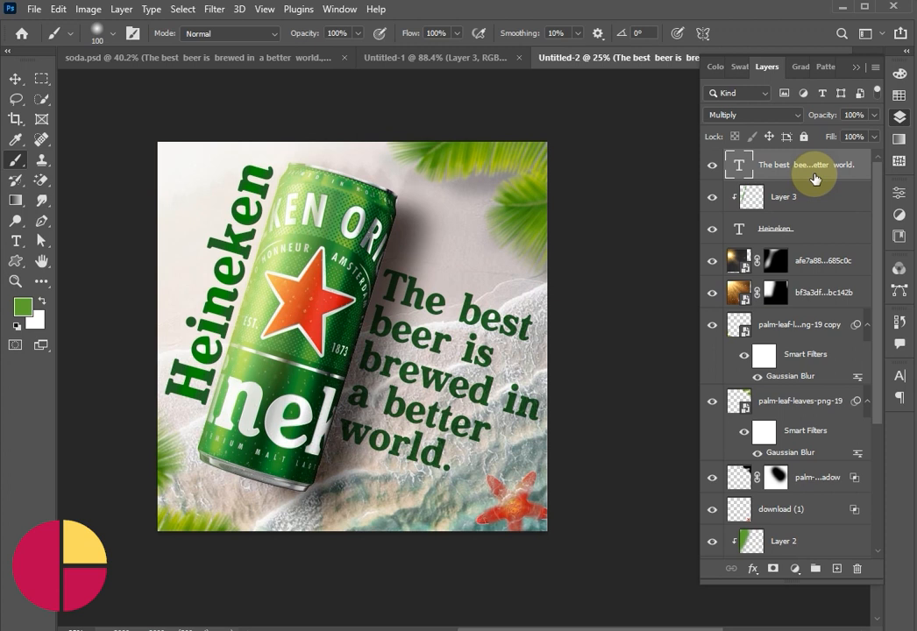
key("ctrl+shift+alt+e")
left_click(213, 11)
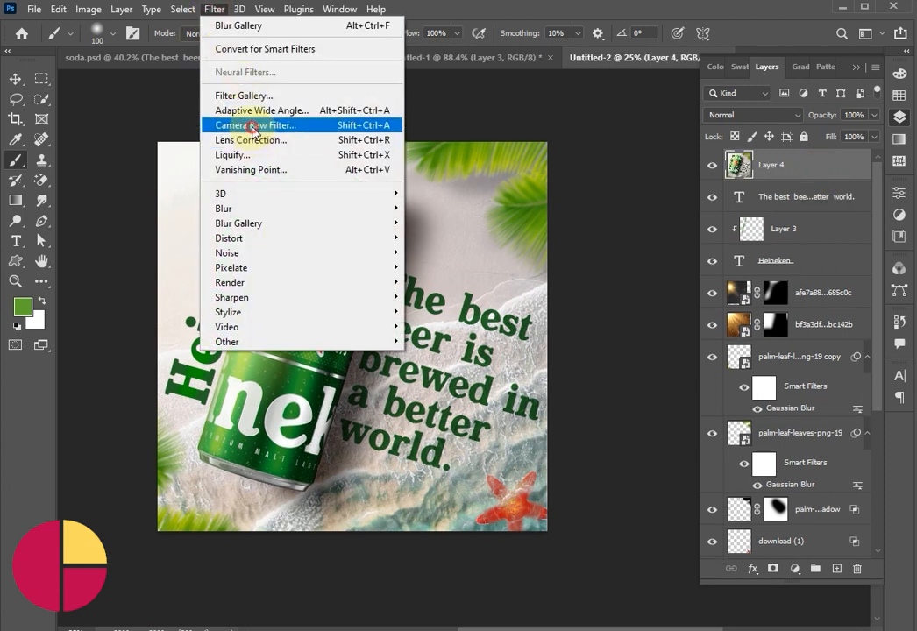
left_click(225, 126)
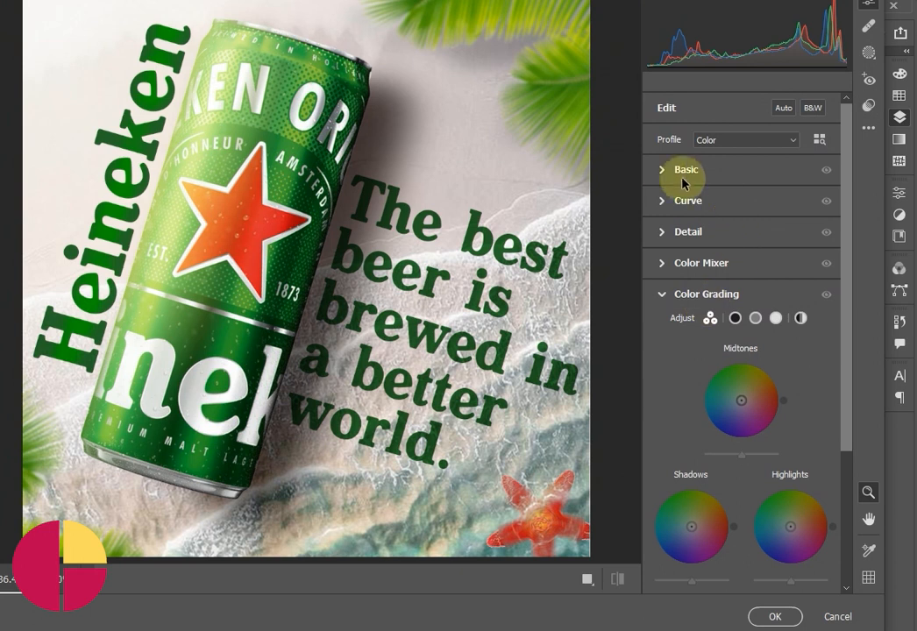
Step: Apply Basic adjustments: Temperature -4, Tint -6, Exposure -0.15, Texture +12, Dehaze +9, Vibrance +4 and Saturation +6
left_click(661, 168)
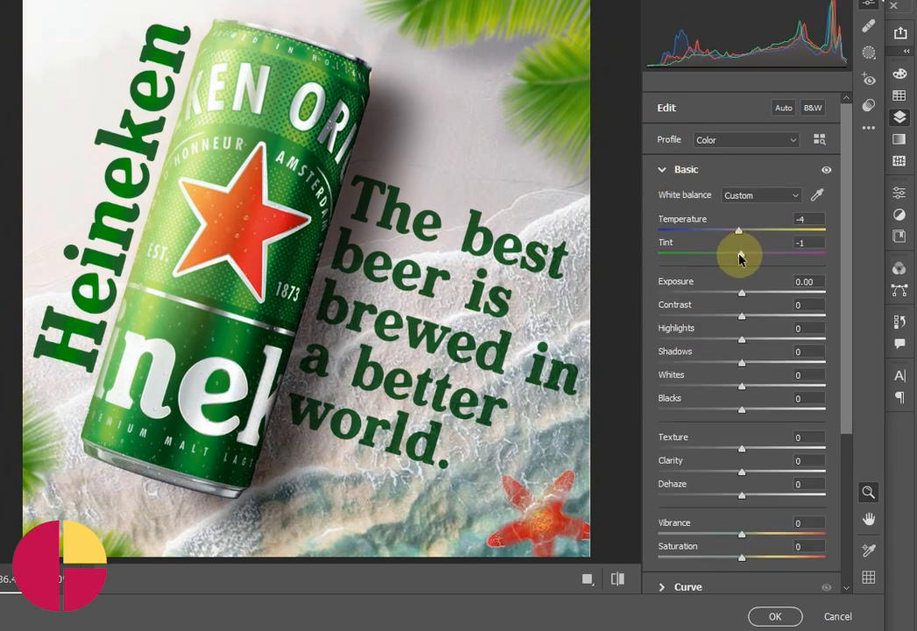
left_click_drag(741, 255, 736, 254)
left_click_drag(742, 298, 740, 300)
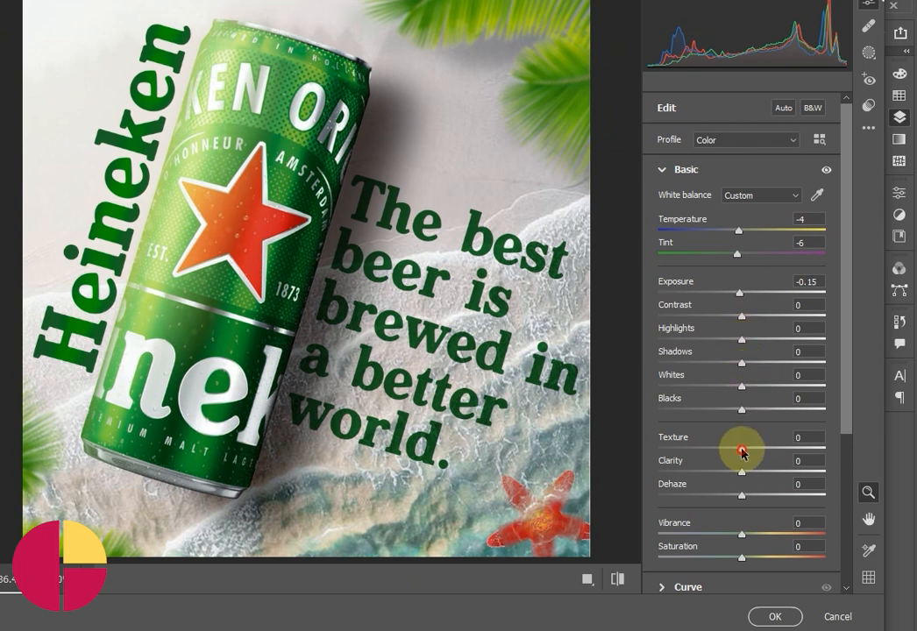
left_click_drag(744, 500, 750, 498)
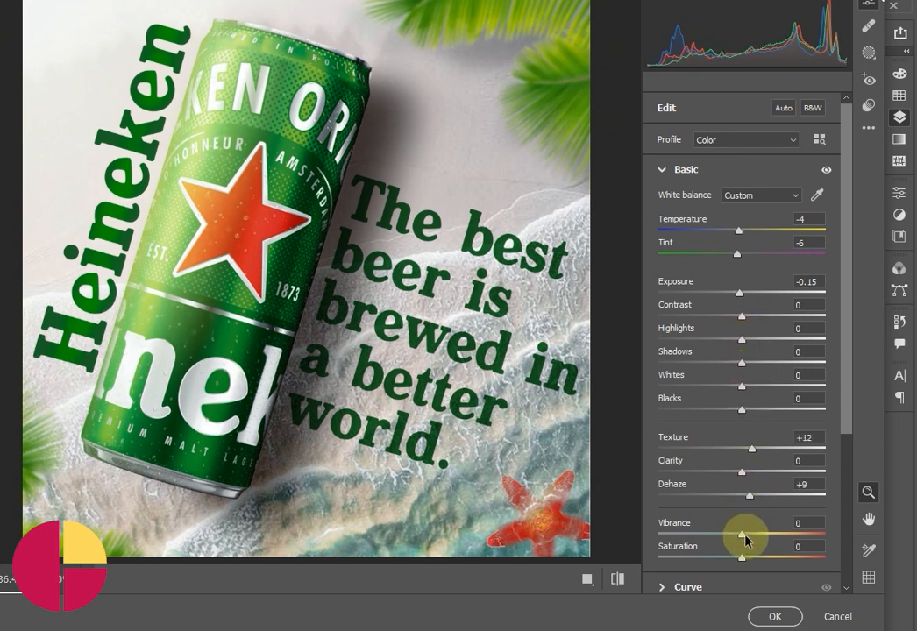
left_click_drag(745, 536, 747, 534)
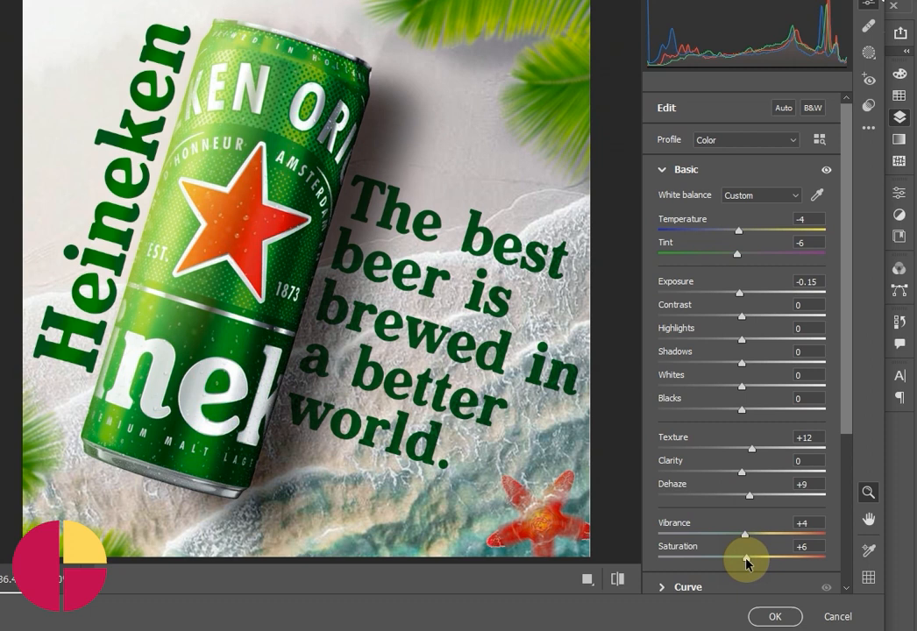
left_click(771, 615)
Step: Compare the composite with and without the color-graded merged layer, then view the whole design fitted to the screen
left_click(713, 167)
left_click(713, 167)
left_click(712, 166)
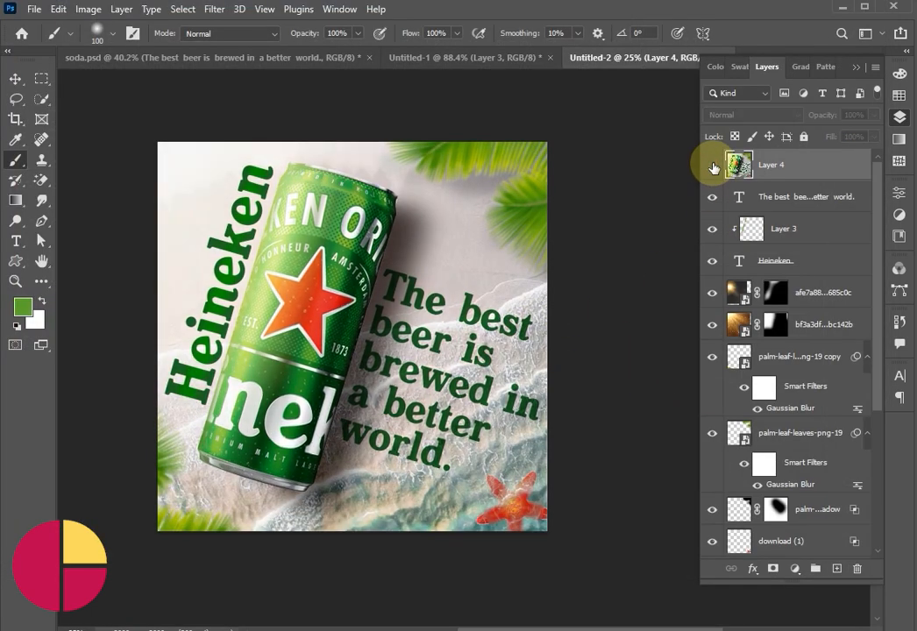
left_click(712, 167)
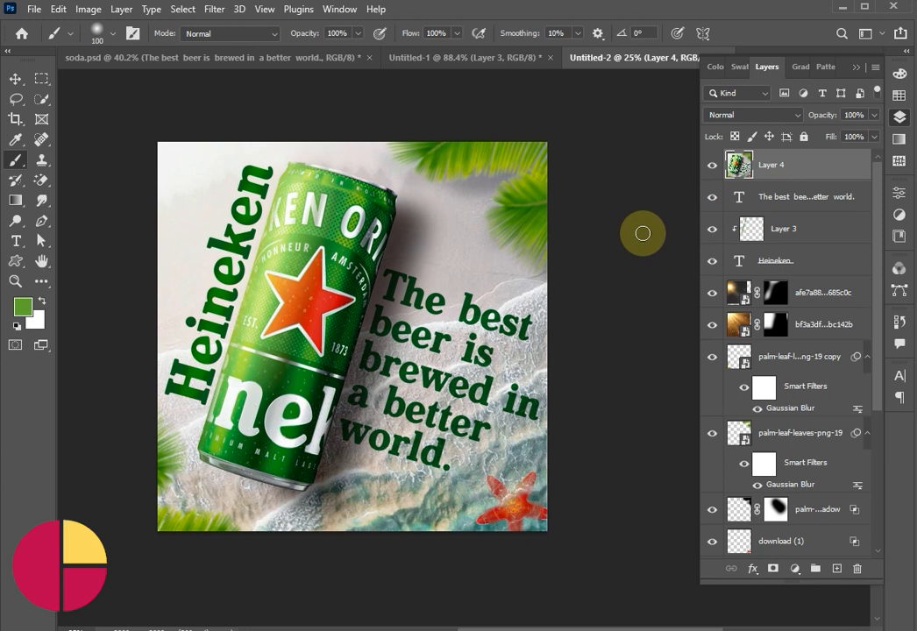
key("ctrl+0")
left_click(876, 53)
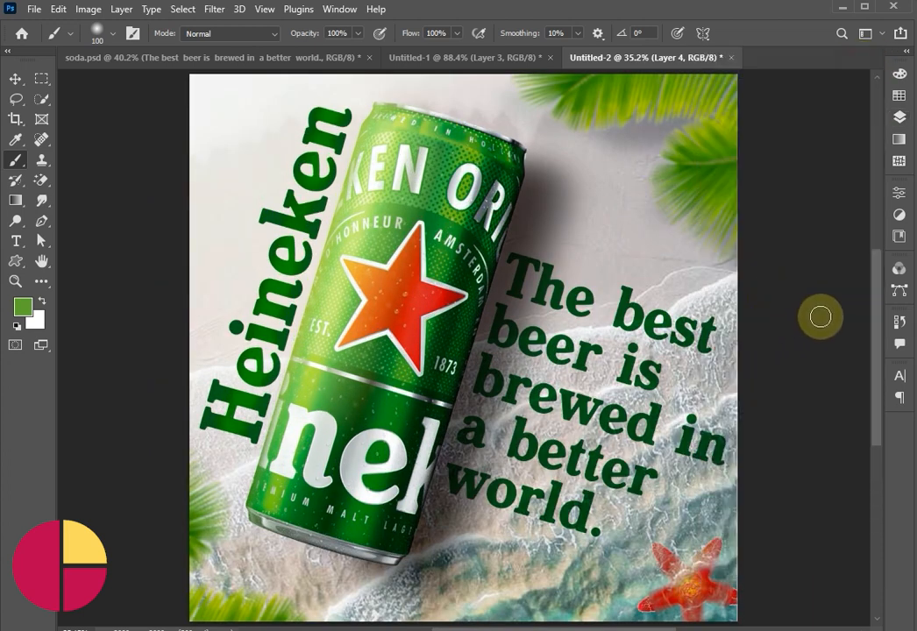